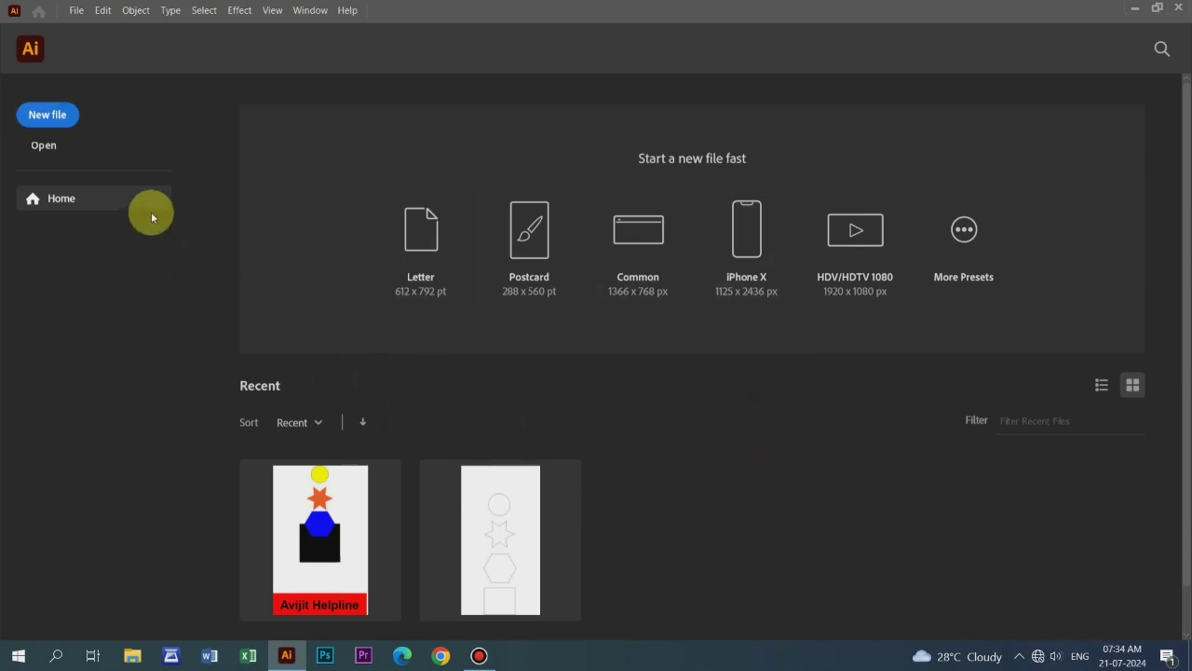
- Create a new 1920 x 1080 px landscape document with one artboard and RGB Color mode
click(48, 117)
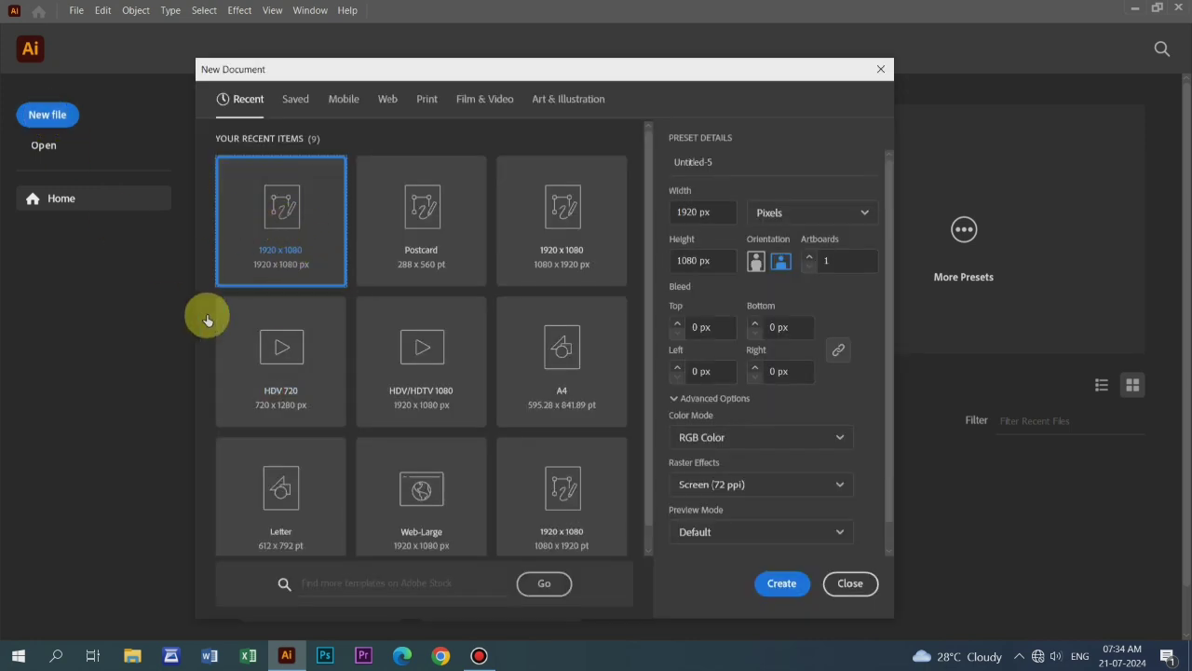
click(840, 220)
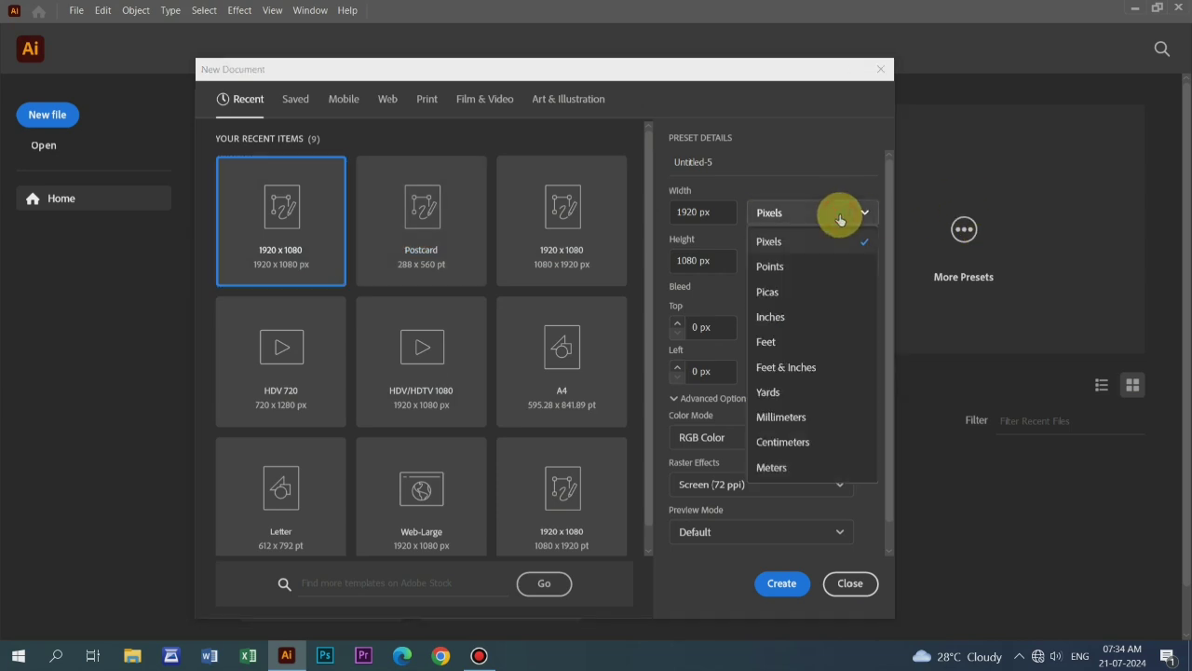
click(807, 221)
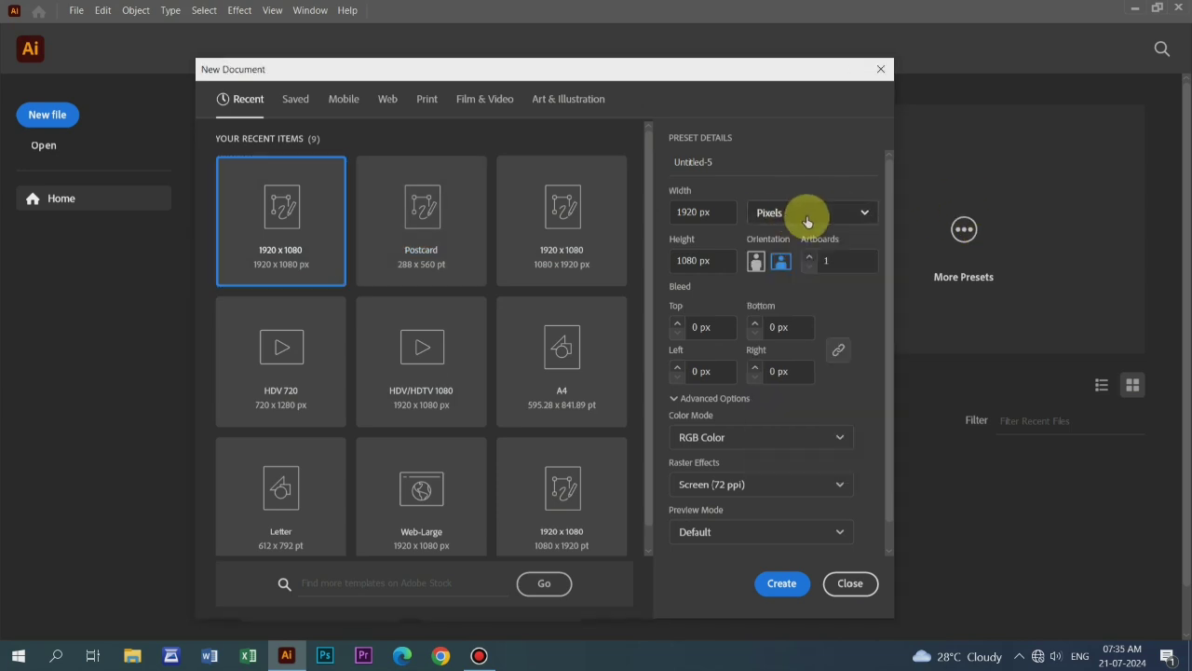
click(757, 266)
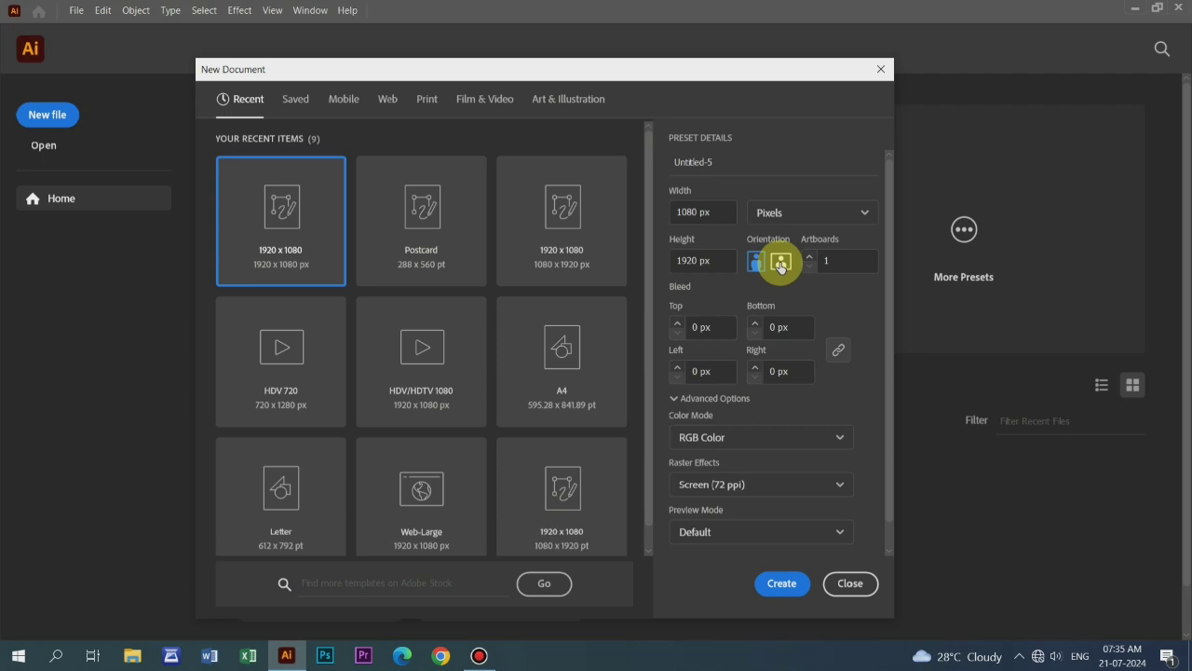
click(781, 265)
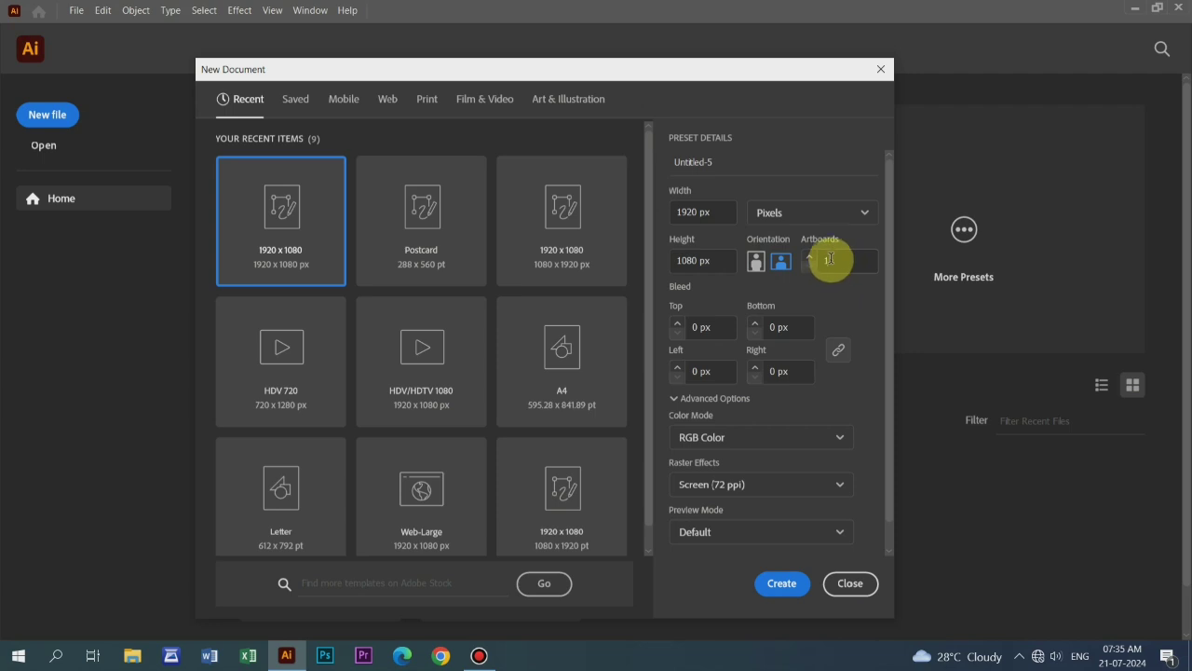
click(782, 583)
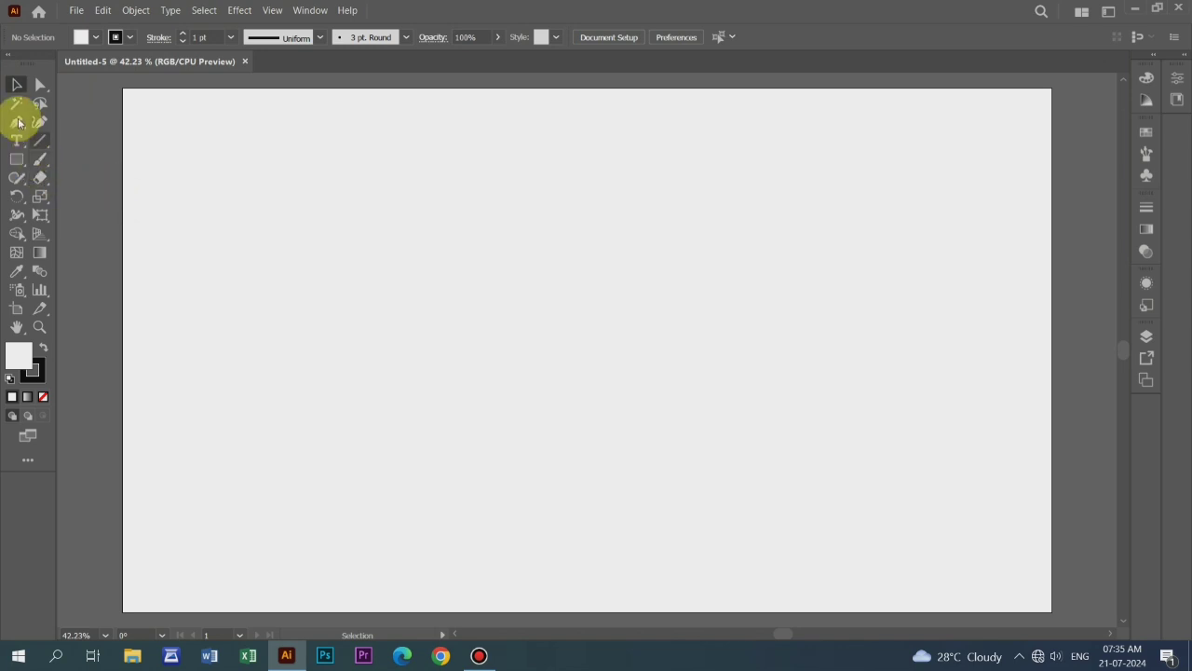
- Draw a small rectangle in the upper-left area of the artboard with the Rectangle tool
click(22, 165)
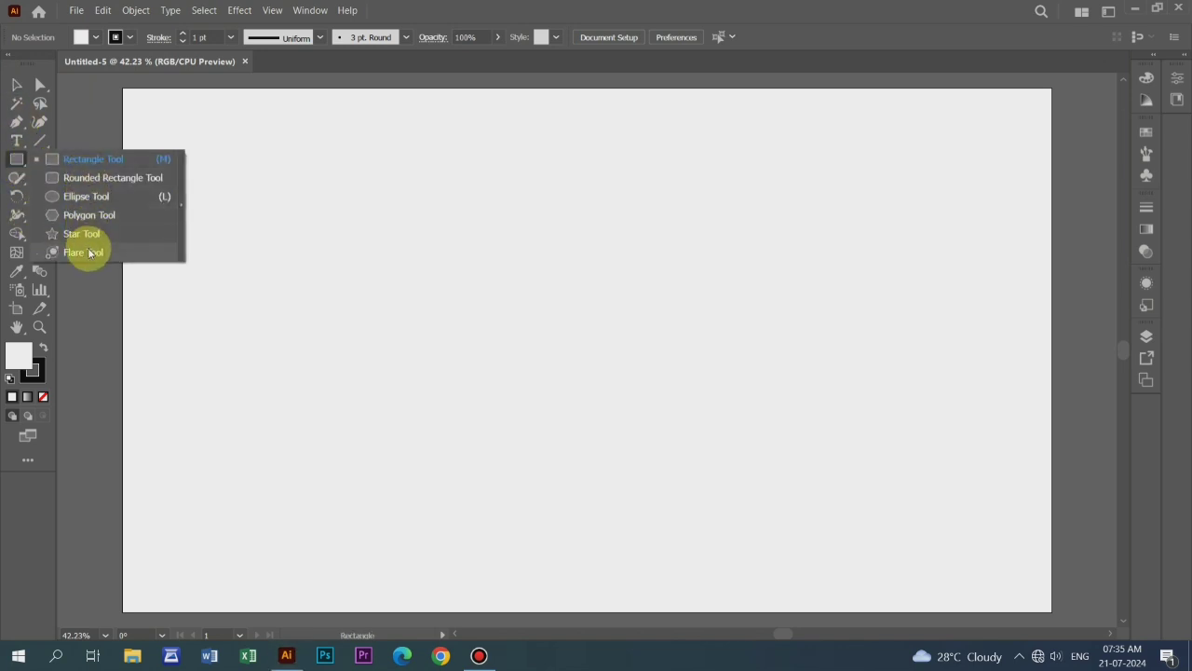
click(82, 159)
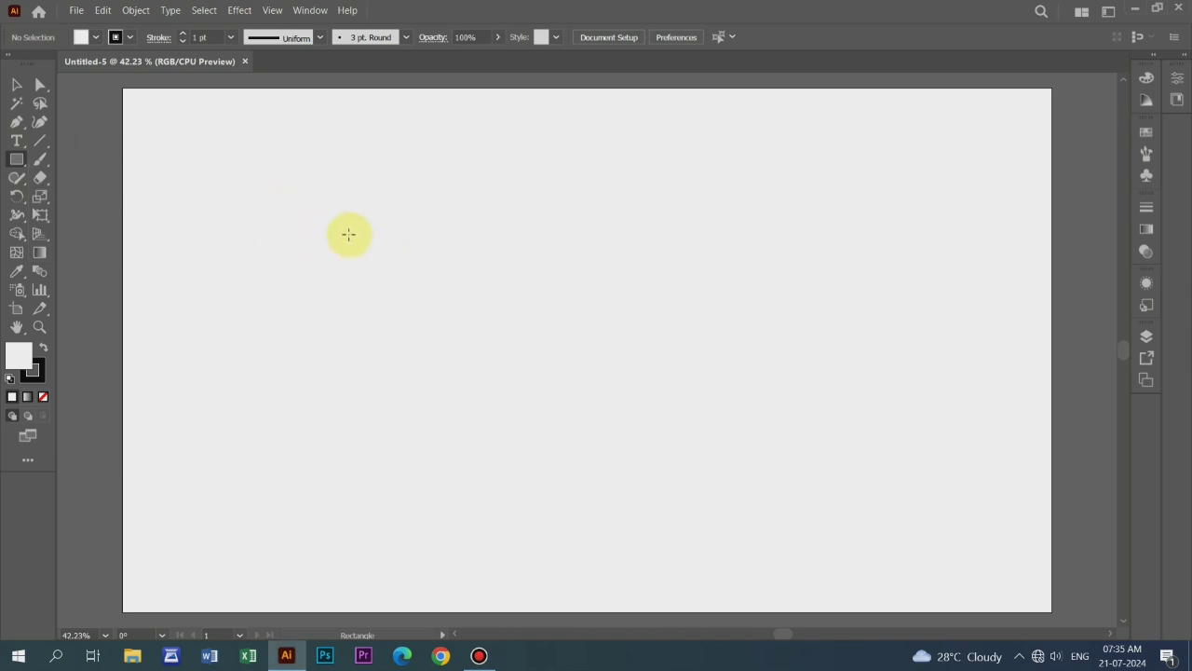
click(301, 195)
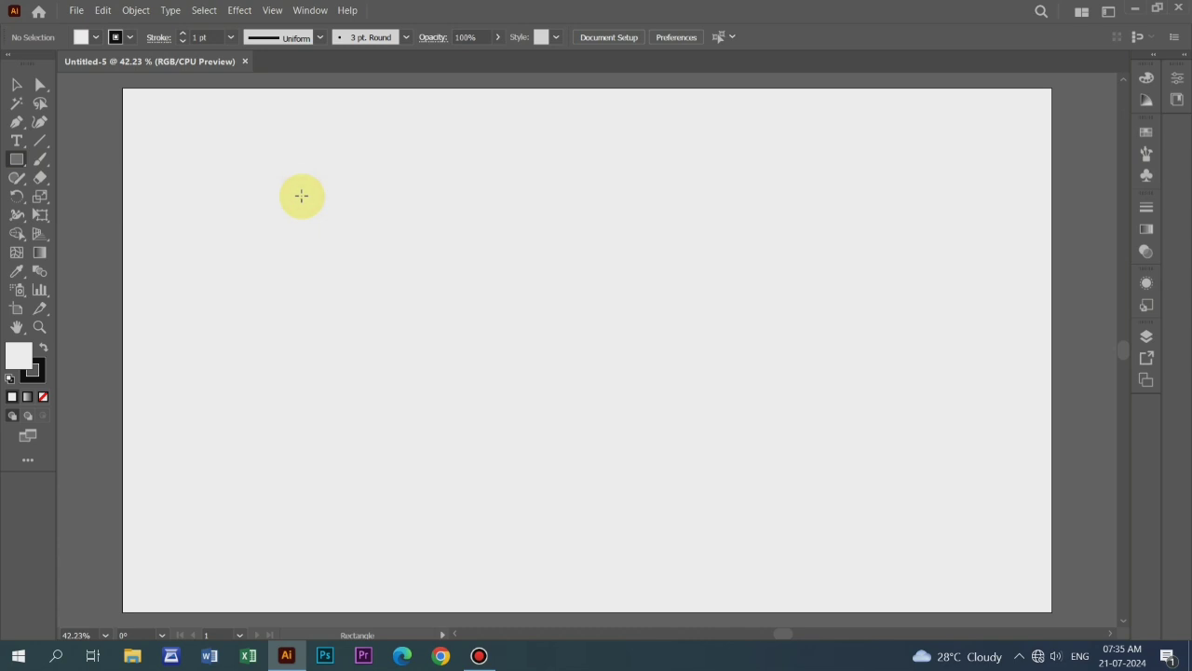
drag(301, 196, 389, 258)
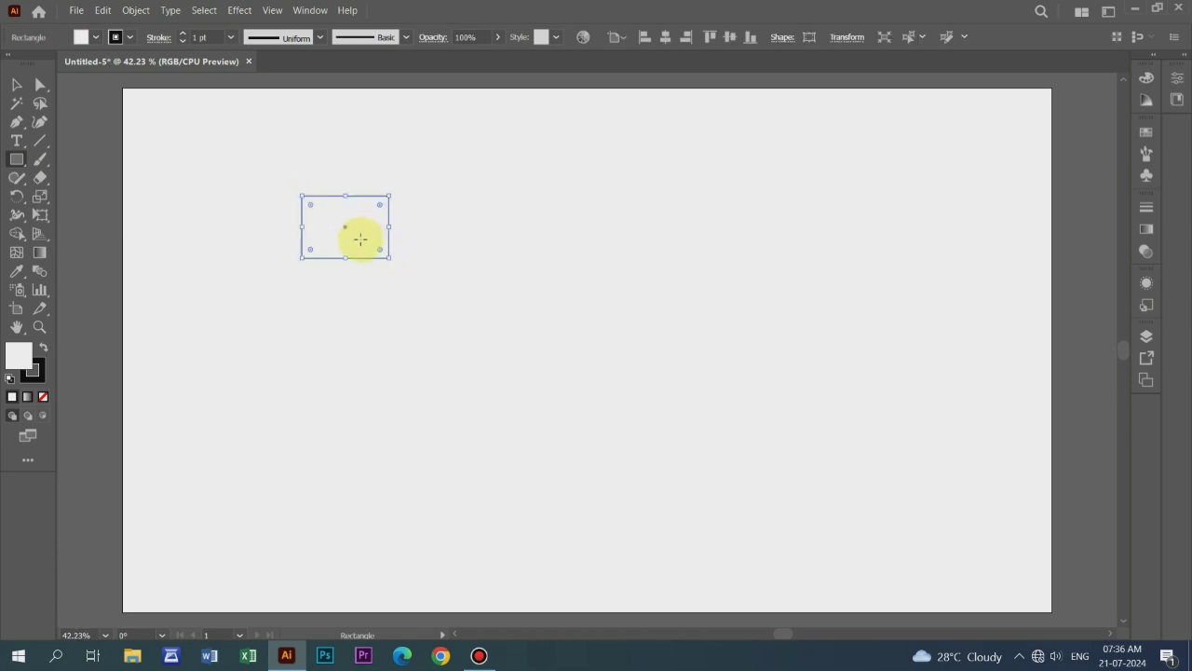
- Move the rectangle with the Selection tool to just below and left of the artboard's centre
click(14, 85)
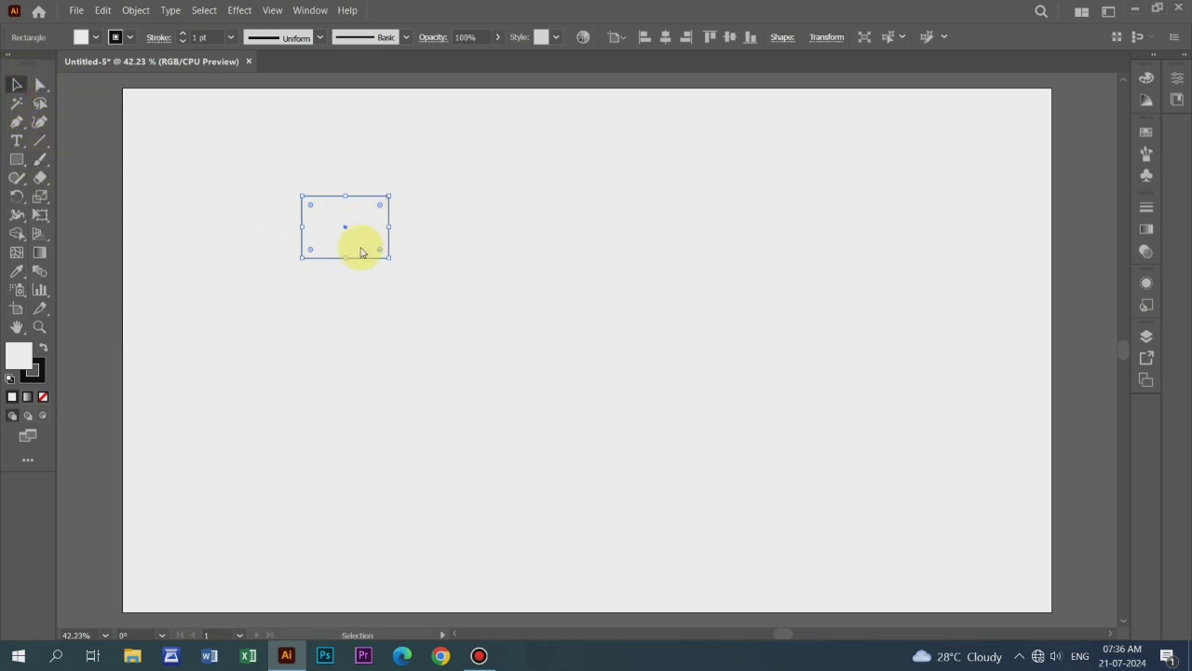
click(19, 164)
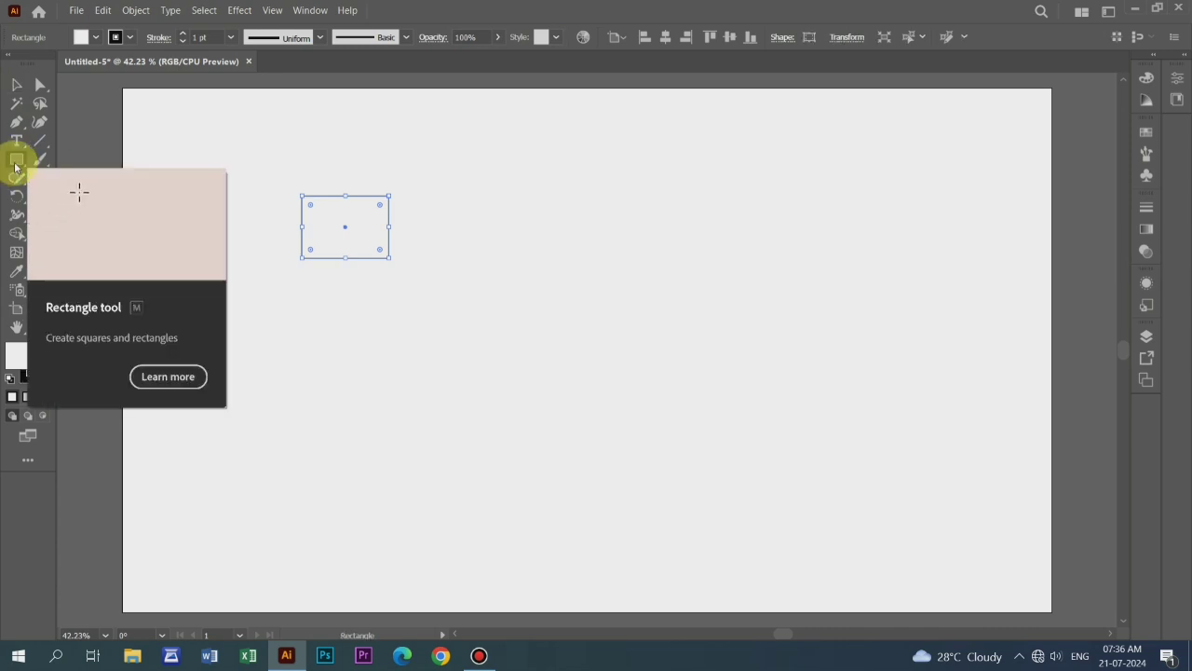
key(v)
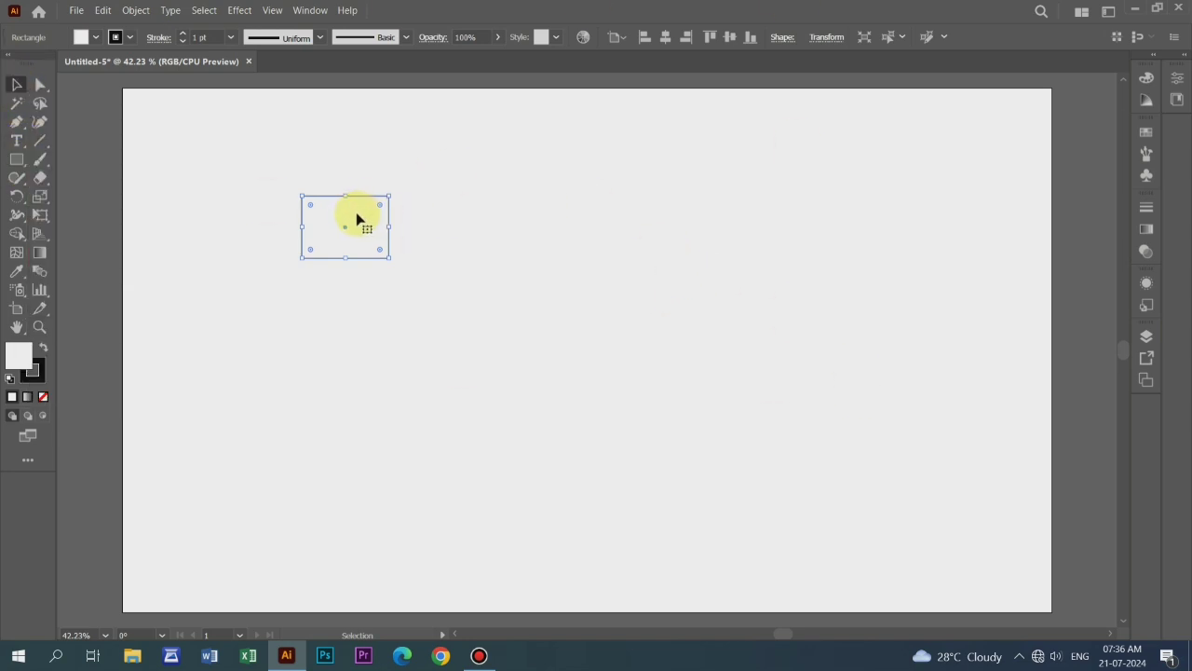
drag(354, 218, 498, 277)
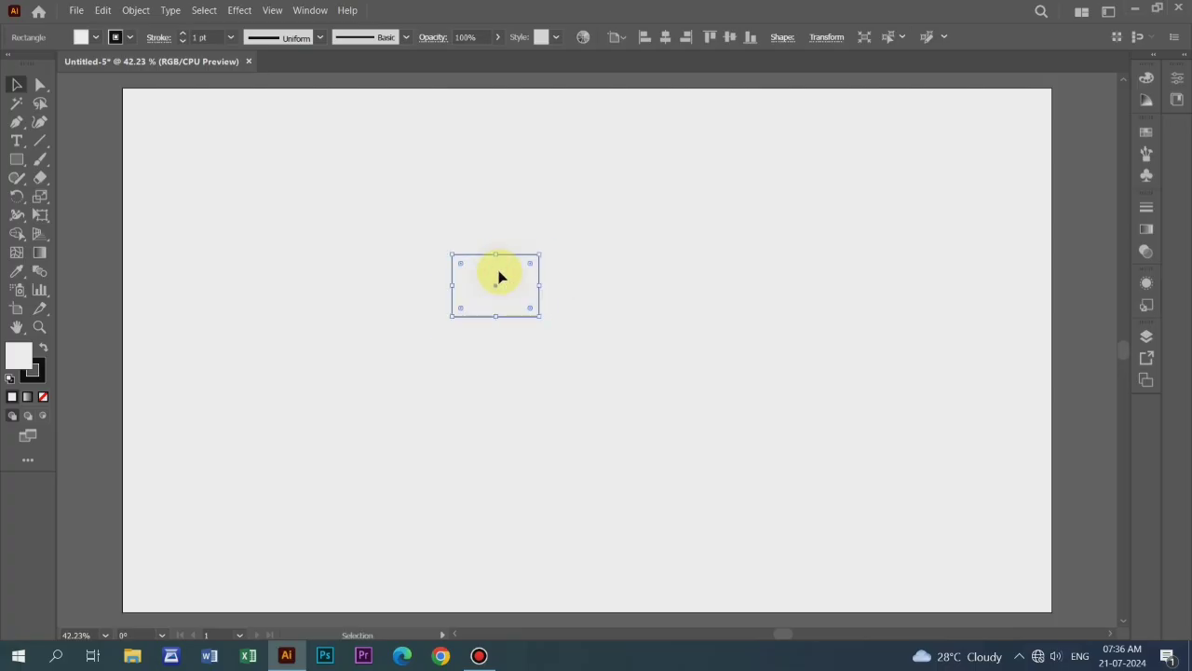
drag(509, 280, 525, 373)
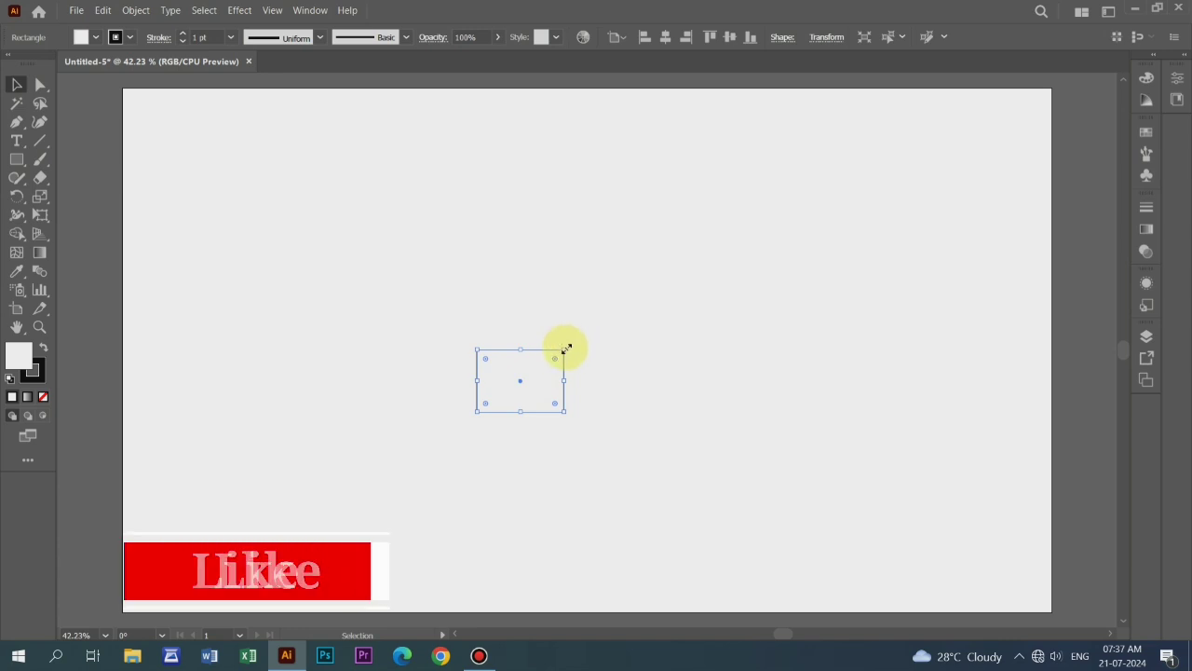
- Resize the rectangle by its corners and sides into a wide, low shape and move it just below the artboard's centre
click(564, 347)
drag(565, 347, 672, 256)
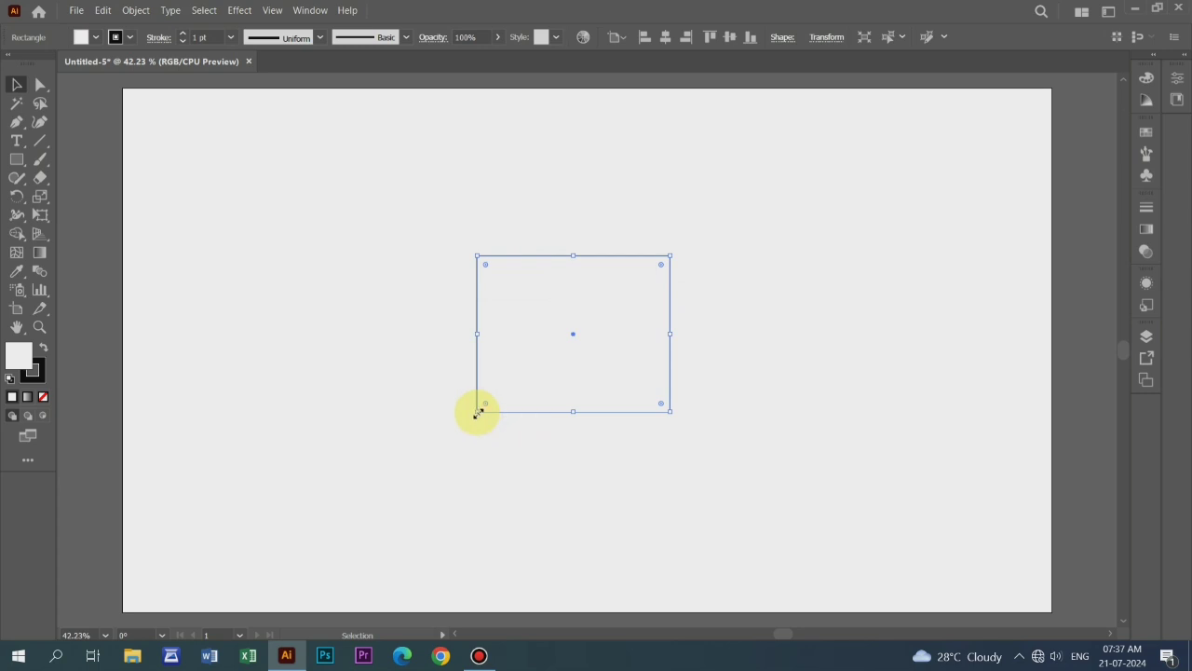
drag(477, 413, 557, 338)
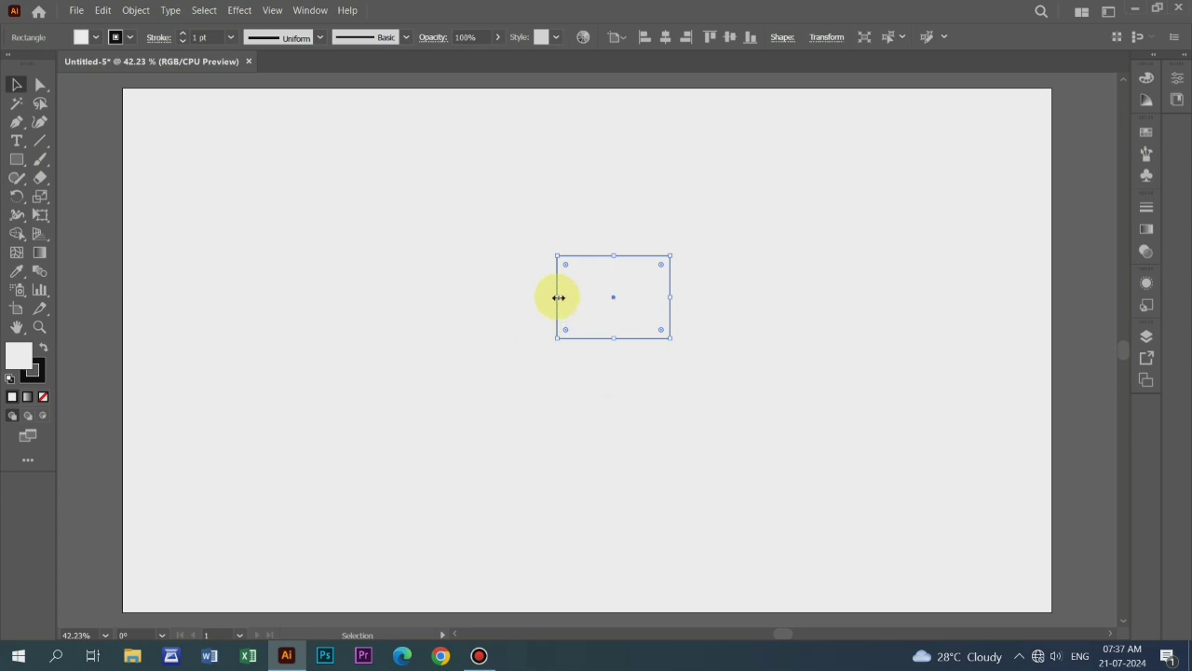
drag(558, 297, 430, 297)
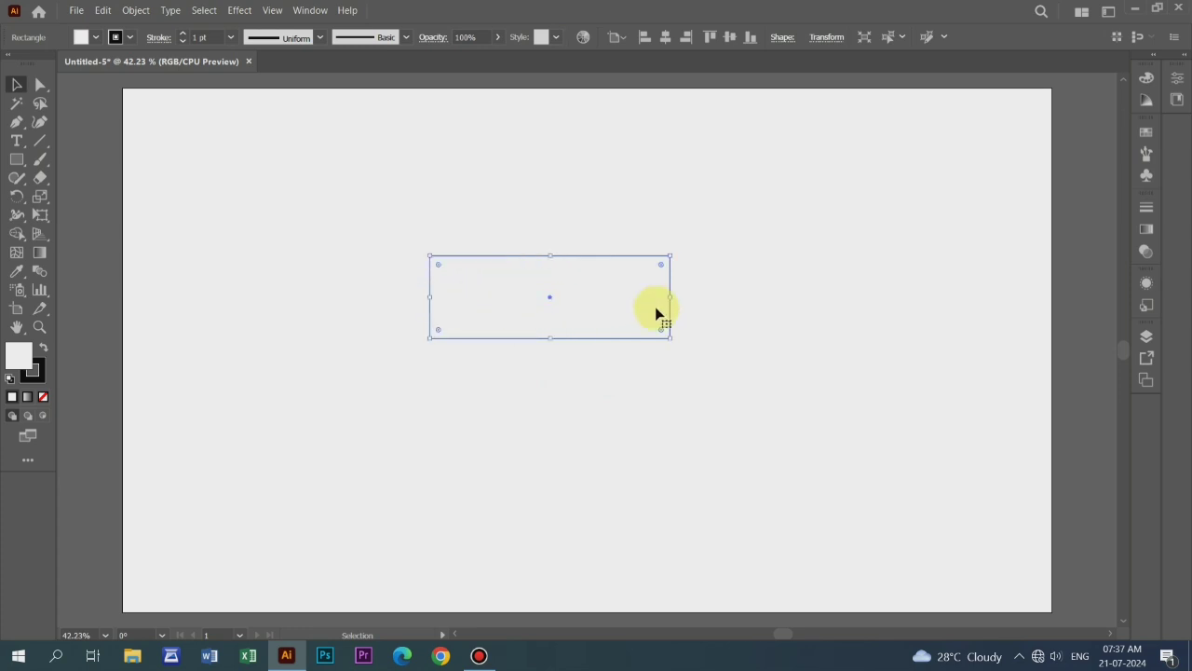
drag(671, 297, 701, 298)
drag(583, 286, 582, 382)
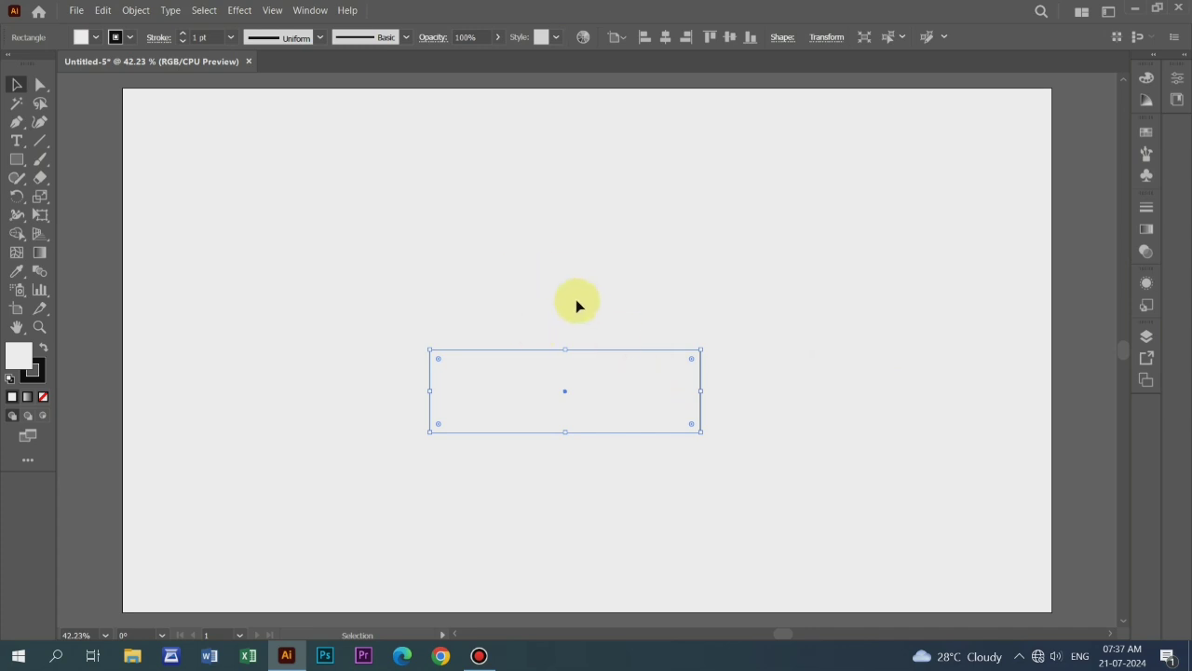
- Draw a circle just above the wide rectangle with the Ellipse tool
click(17, 161)
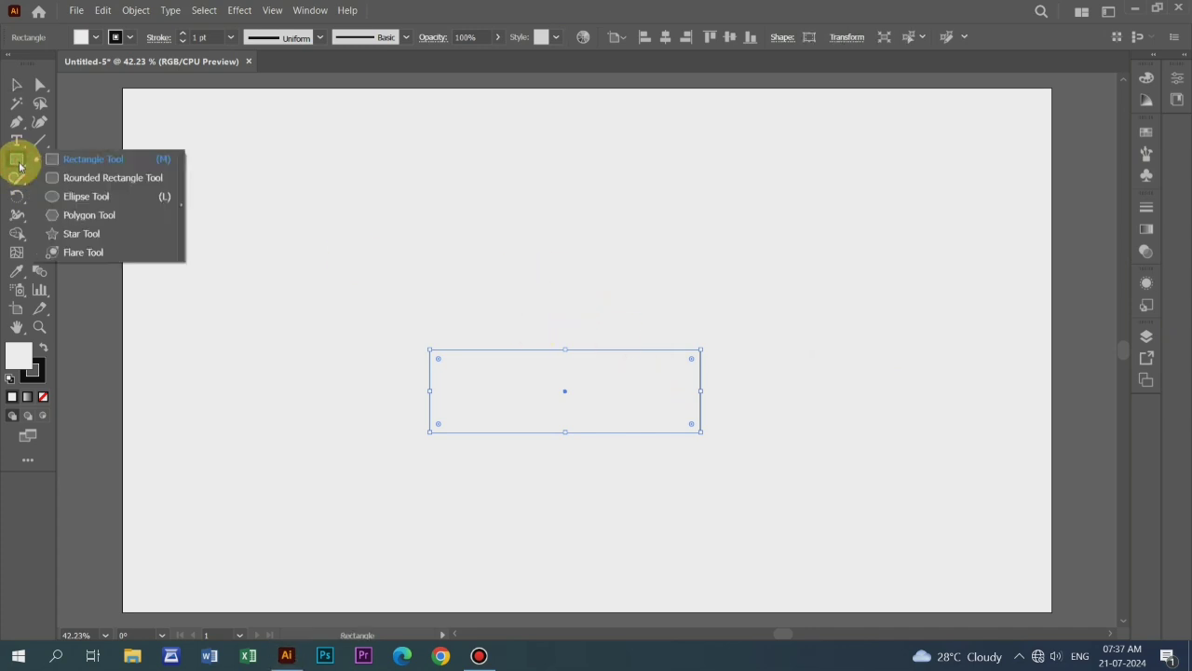
click(76, 201)
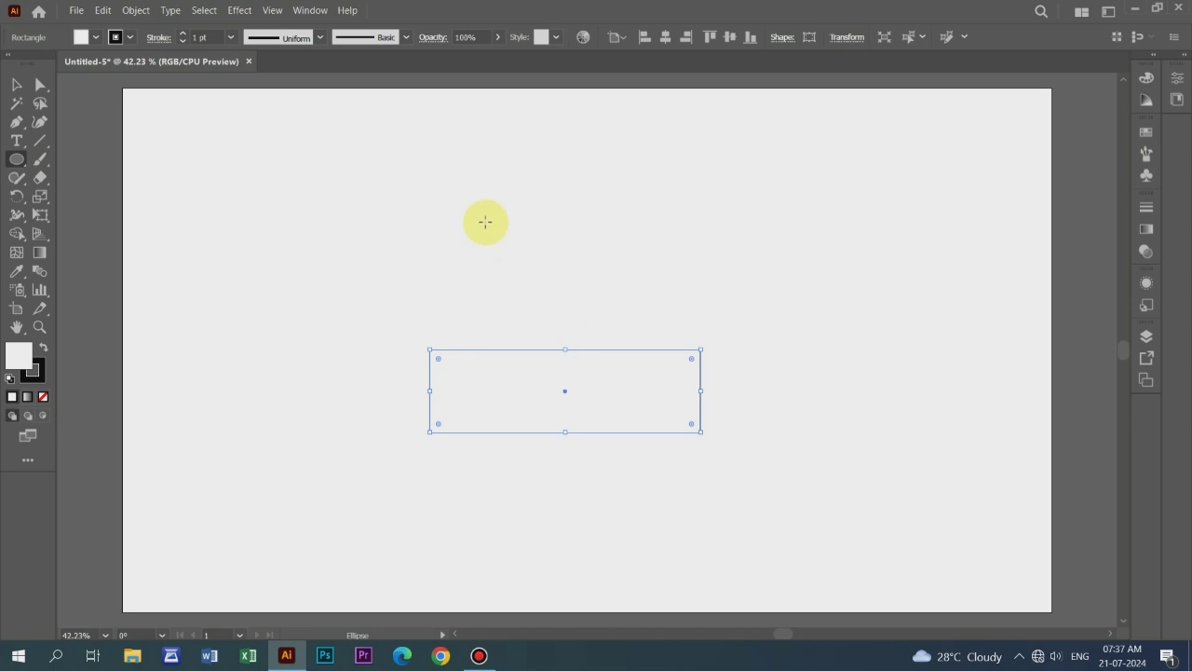
drag(487, 220, 603, 334)
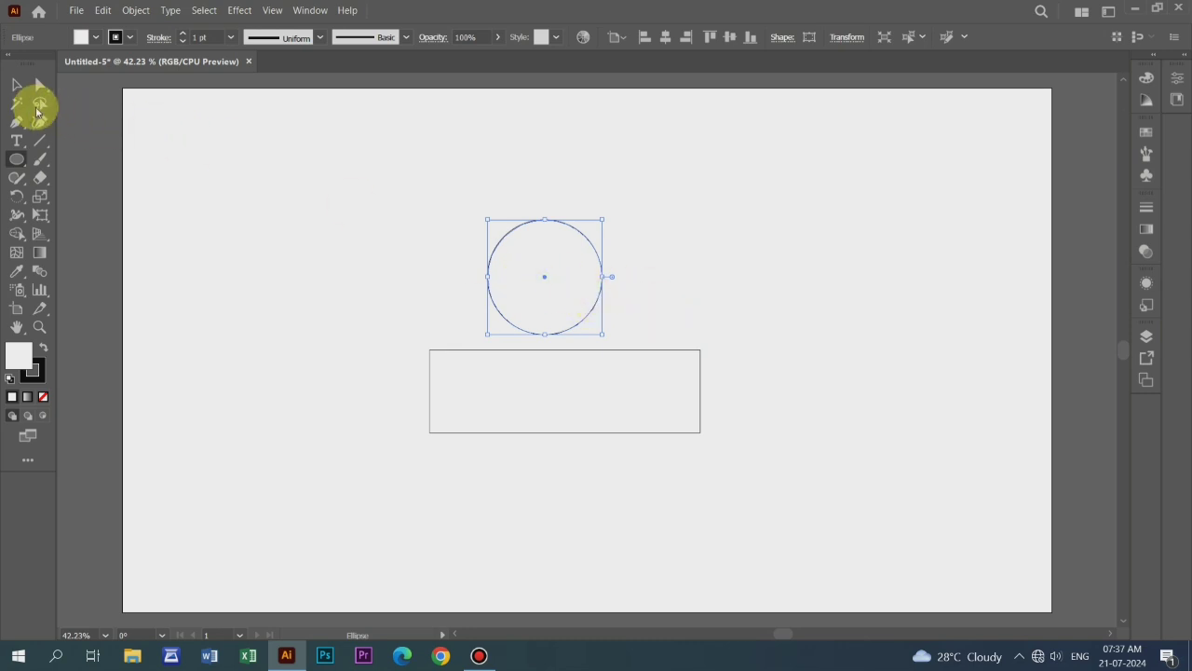
- Centre the circle above the rectangle, scale it up proportionally, and scale it back down to roughly its drawn size
click(21, 91)
drag(553, 281, 578, 304)
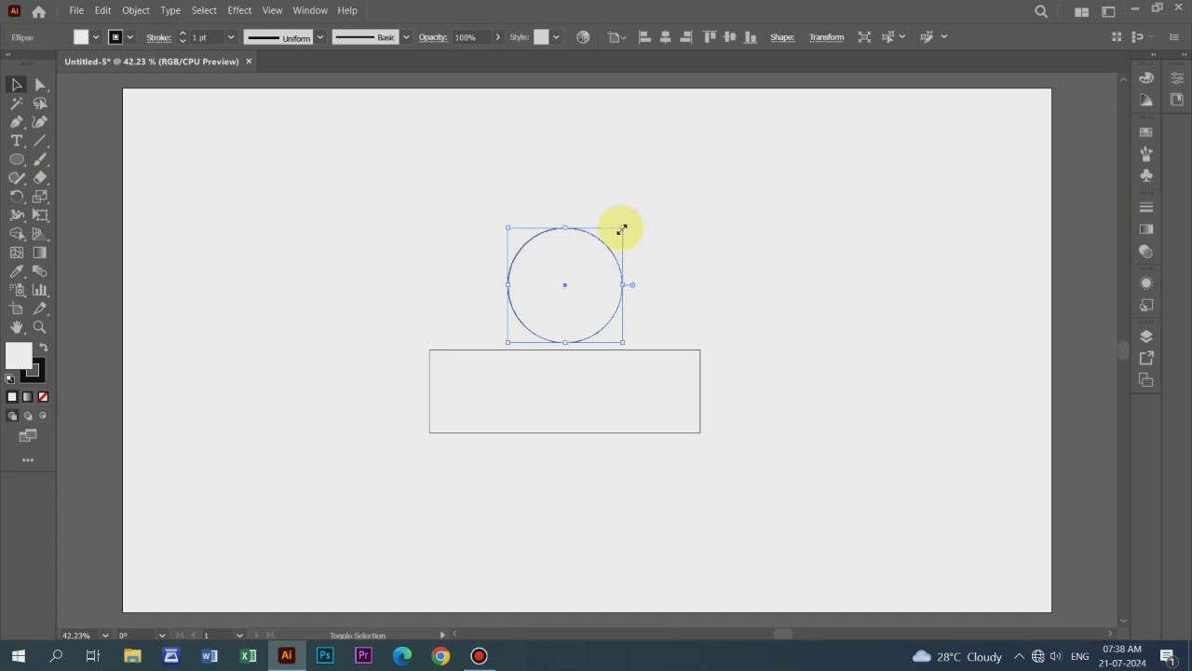
drag(622, 228, 692, 172)
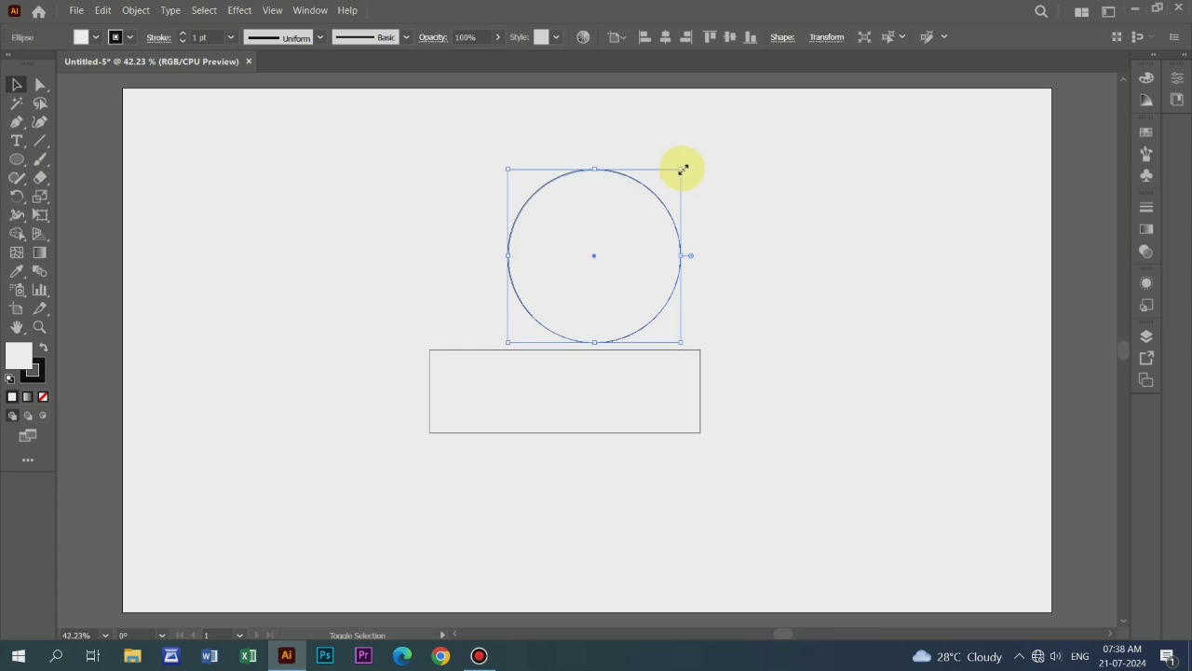
drag(680, 169, 621, 226)
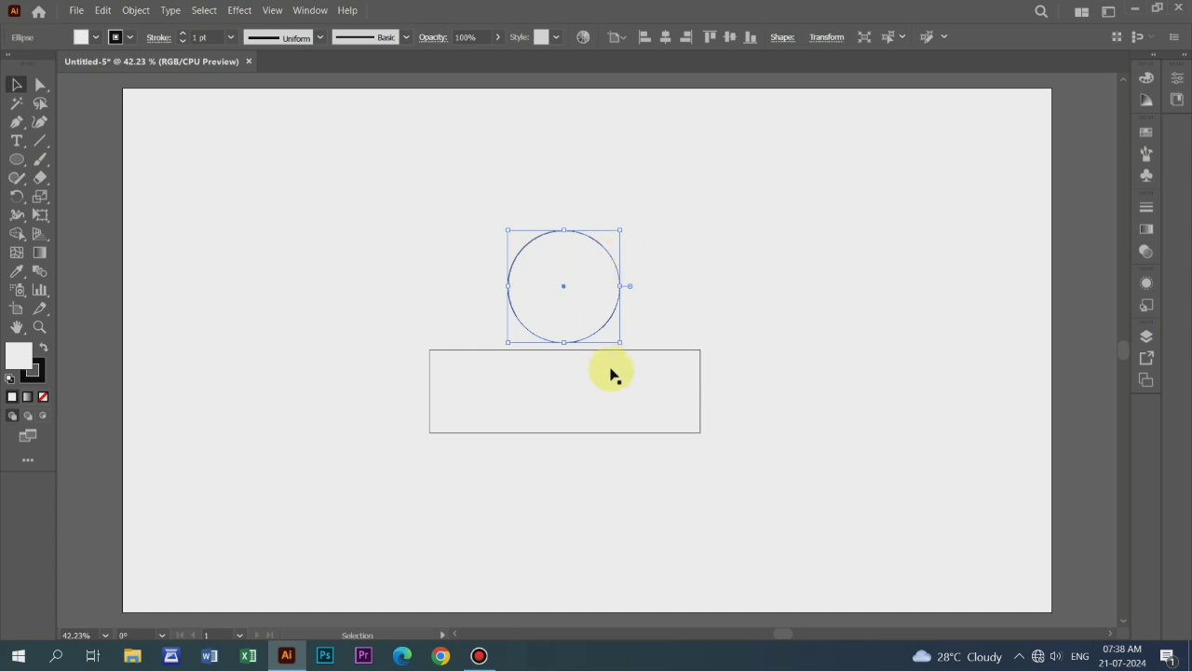
- Scale the rectangle proportionally, make it slightly smaller than before, and centre it with its upper edge touching the circle's lowest point
click(524, 412)
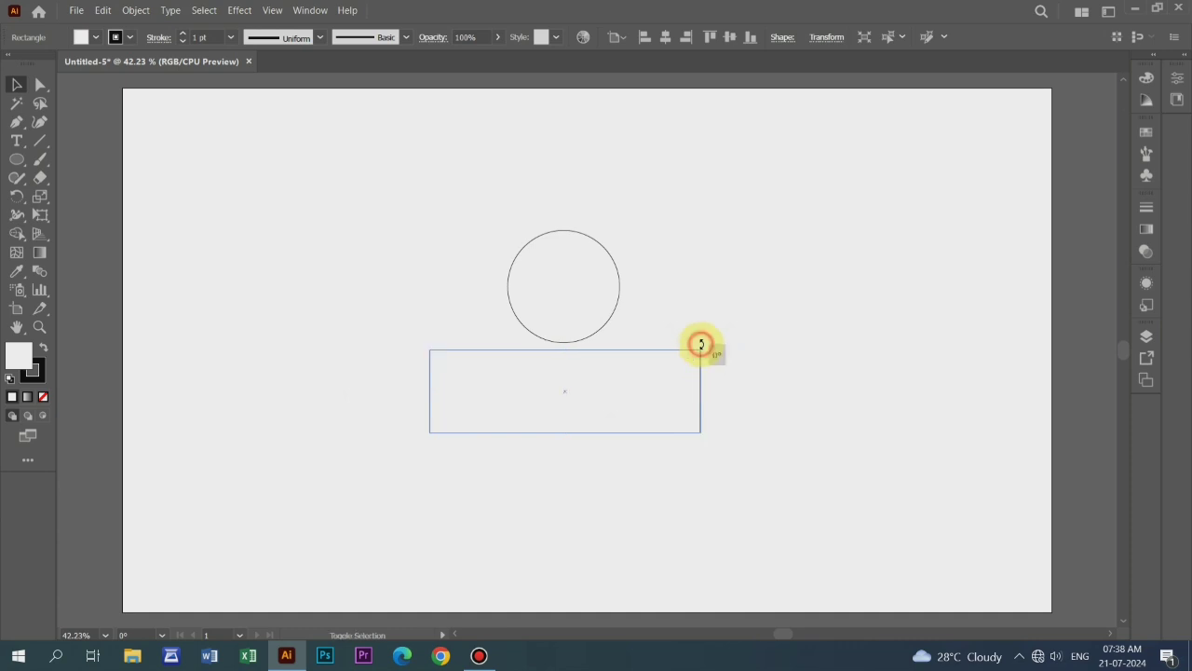
drag(700, 352, 766, 329)
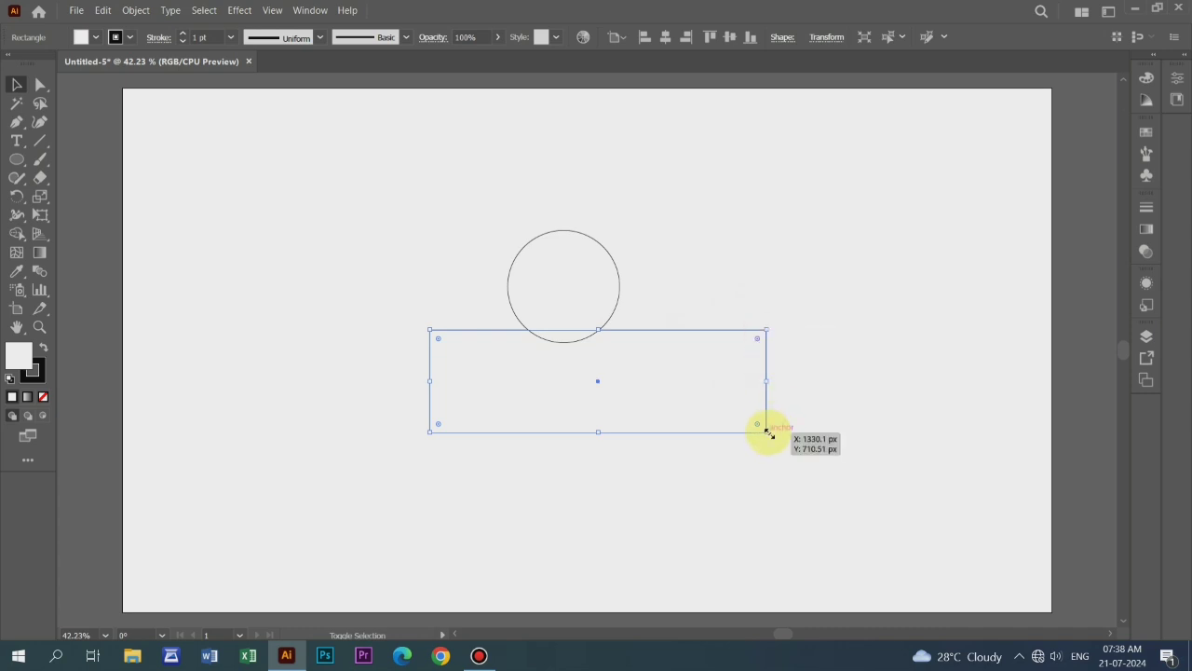
drag(769, 433, 689, 426)
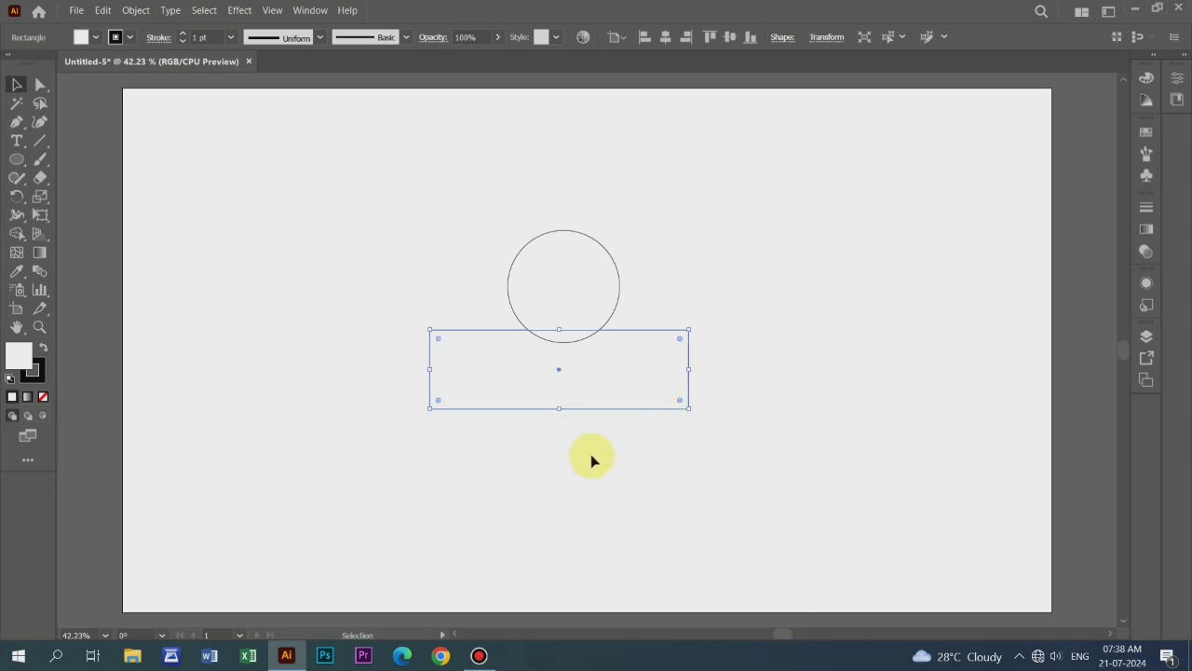
drag(600, 392, 603, 407)
click(771, 445)
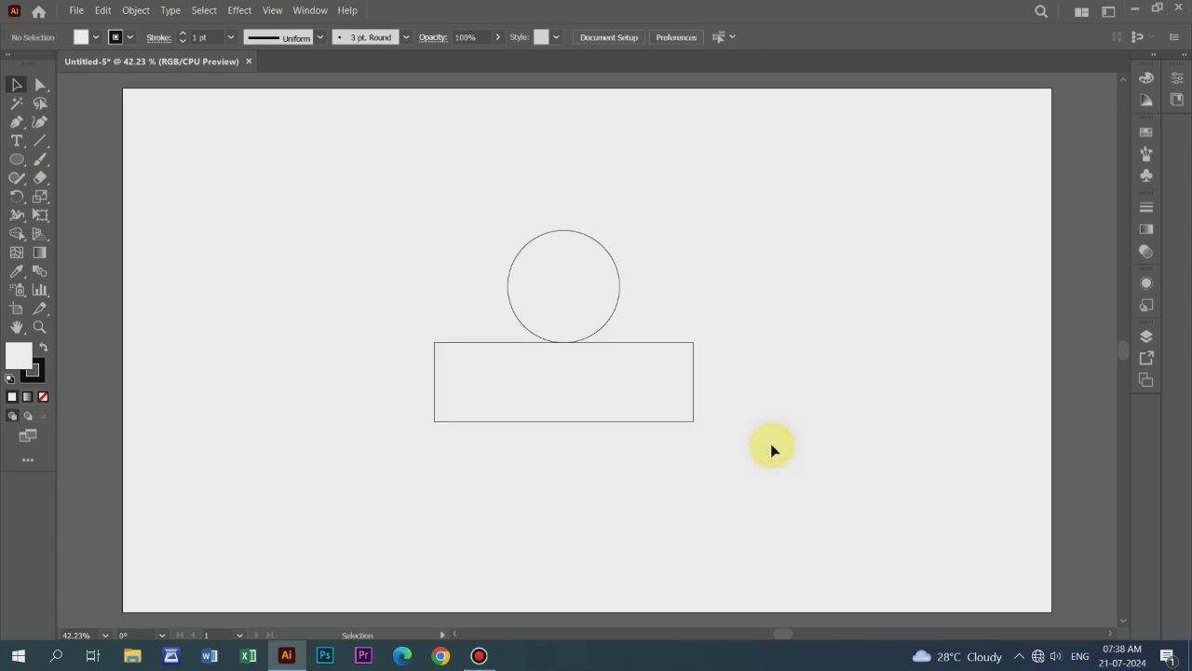
- Select the circle and rectangle together and move them slightly up and left as a pair
click(588, 319)
click(581, 379)
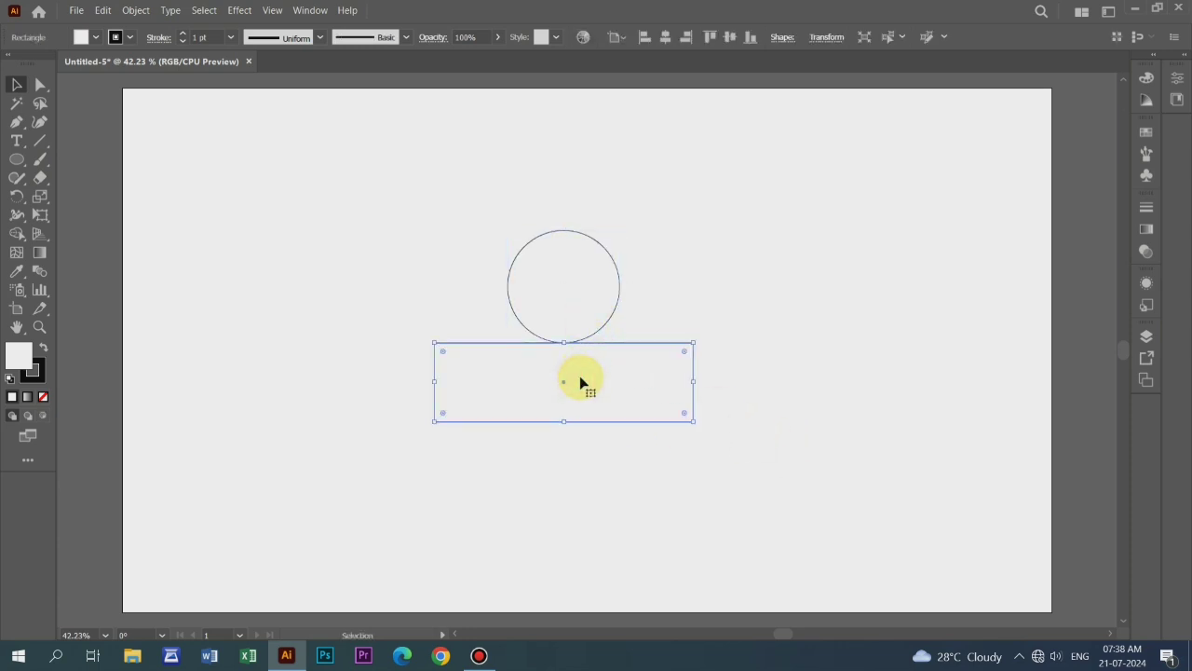
click(780, 300)
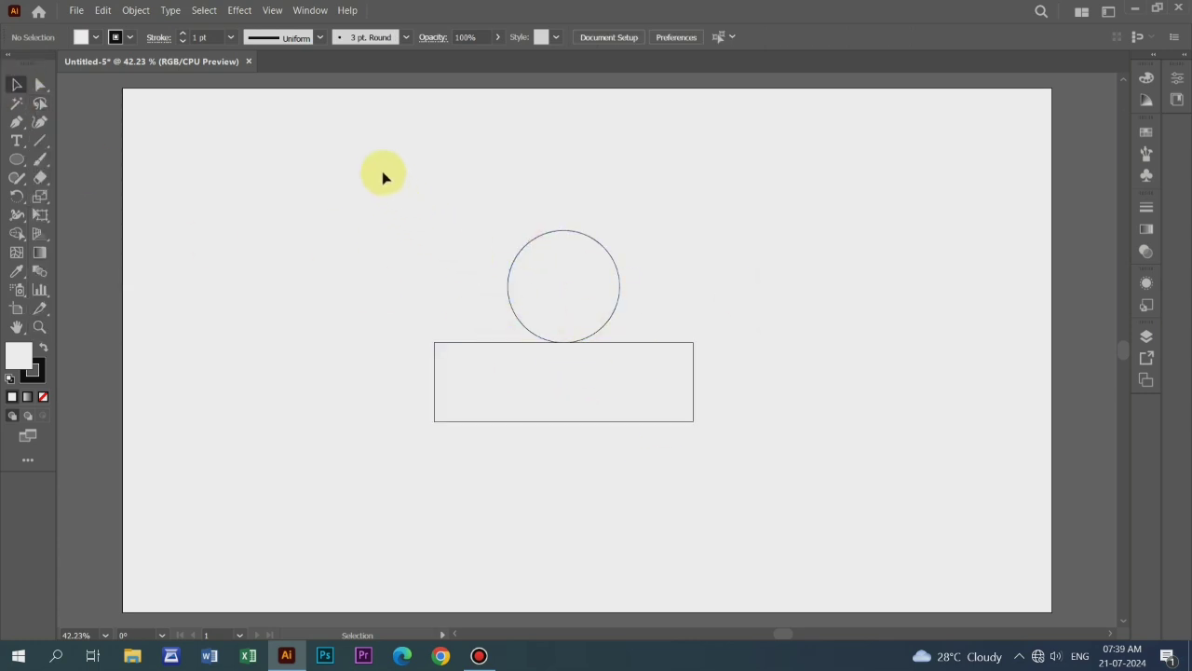
drag(376, 172, 754, 484)
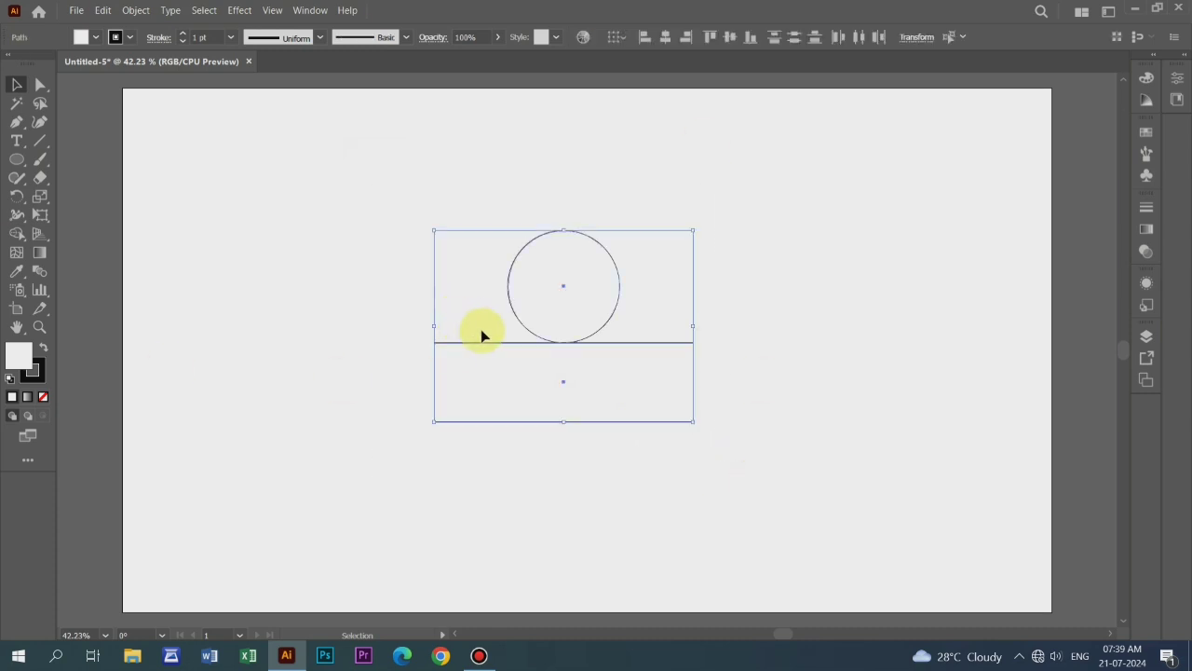
drag(509, 319, 562, 323)
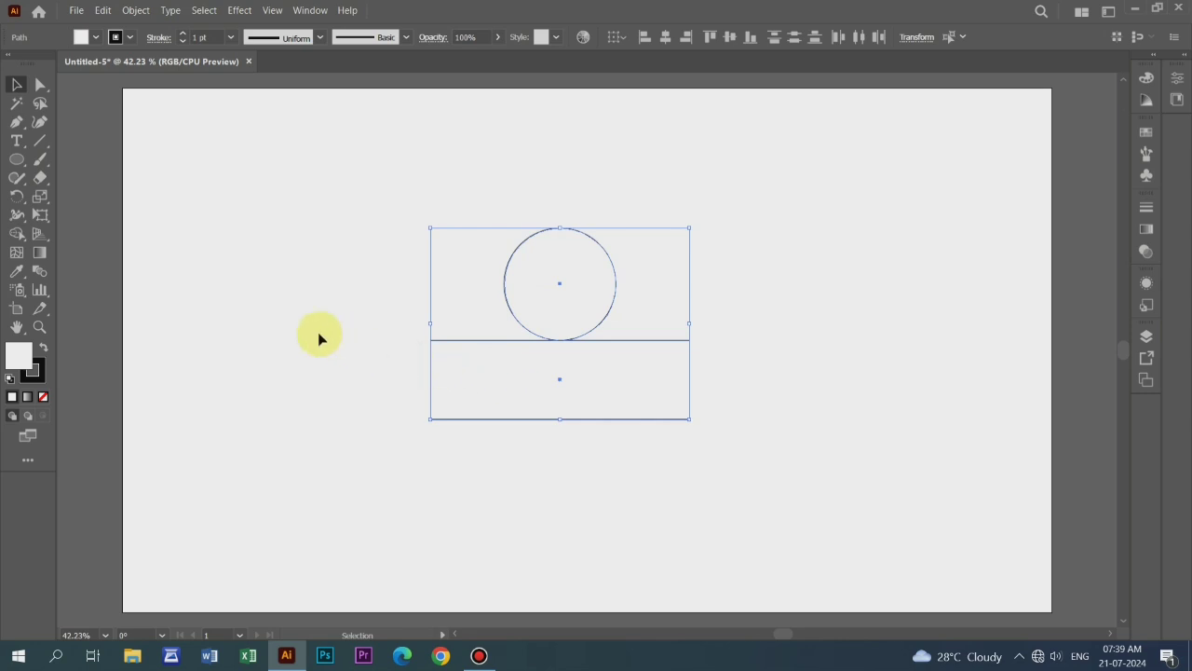
- Select the circle and the rectangle together and combine them into a group
click(319, 336)
click(532, 307)
click(543, 381)
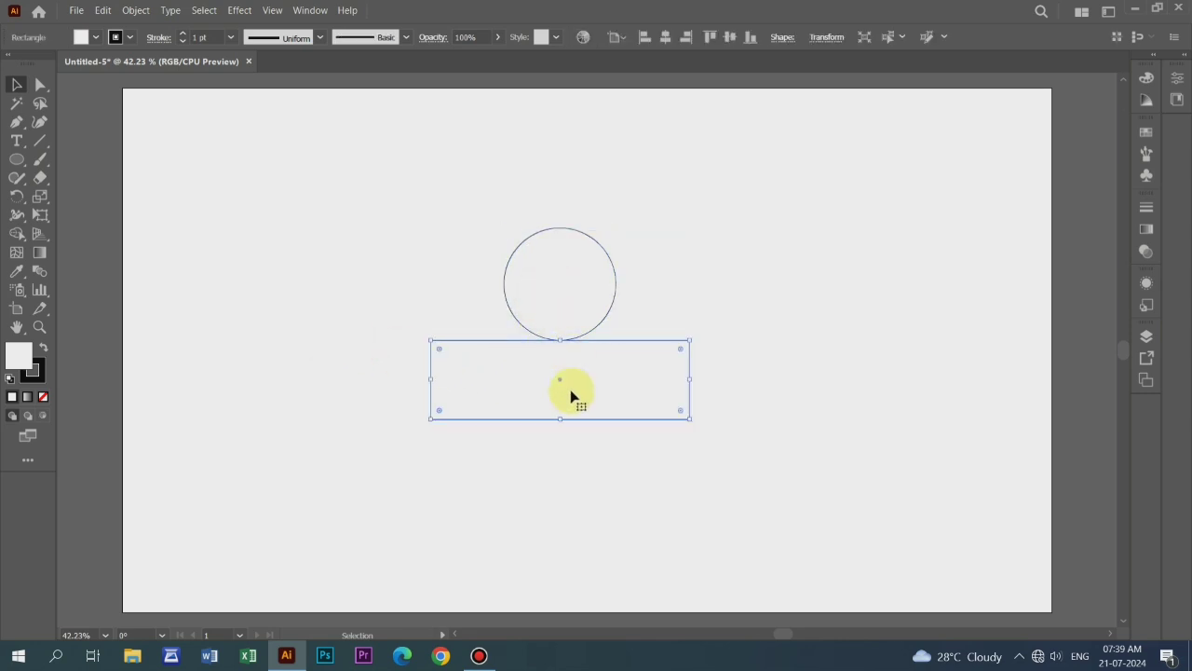
click(14, 84)
drag(398, 181, 724, 475)
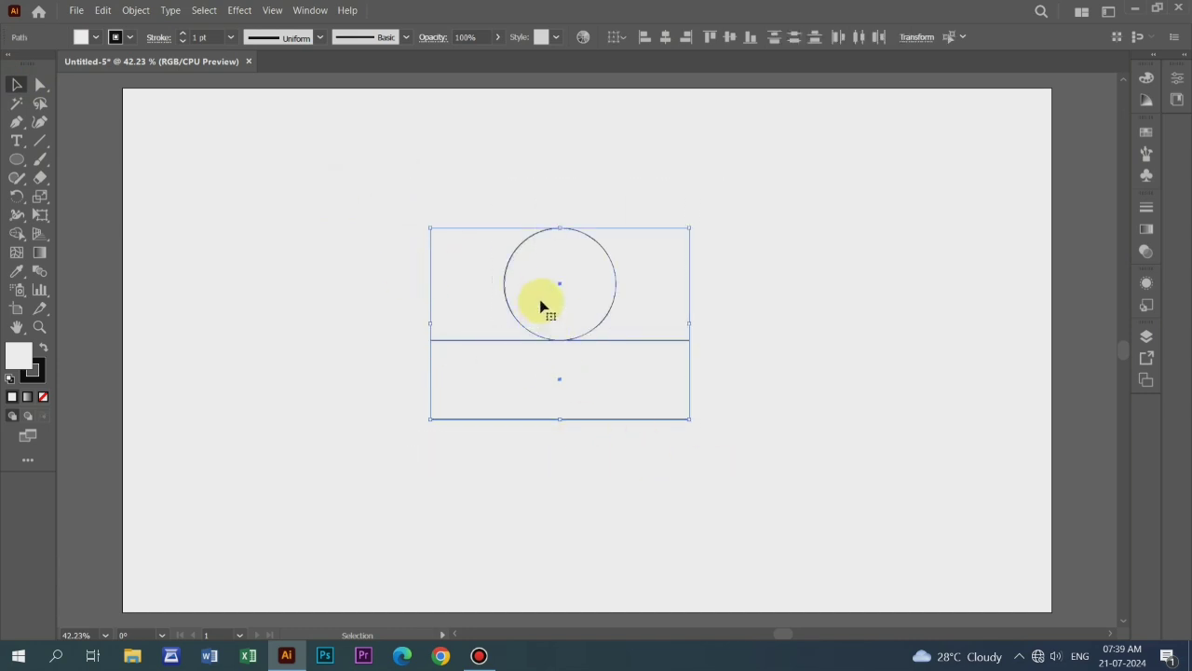
right_click(543, 306)
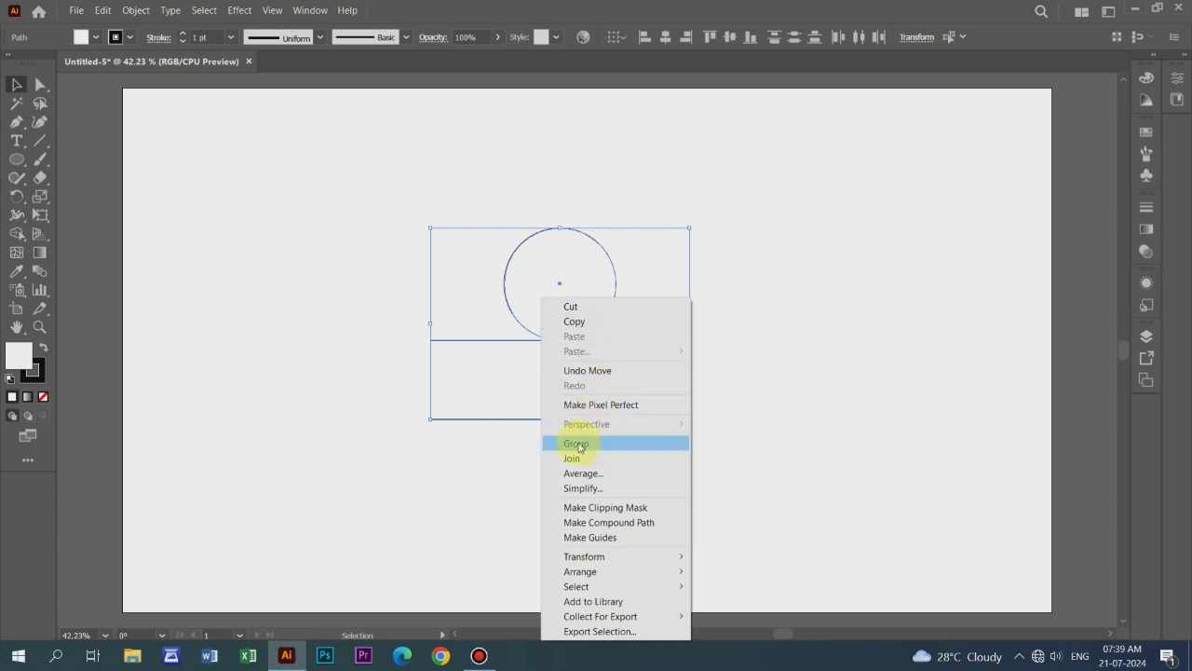
click(577, 445)
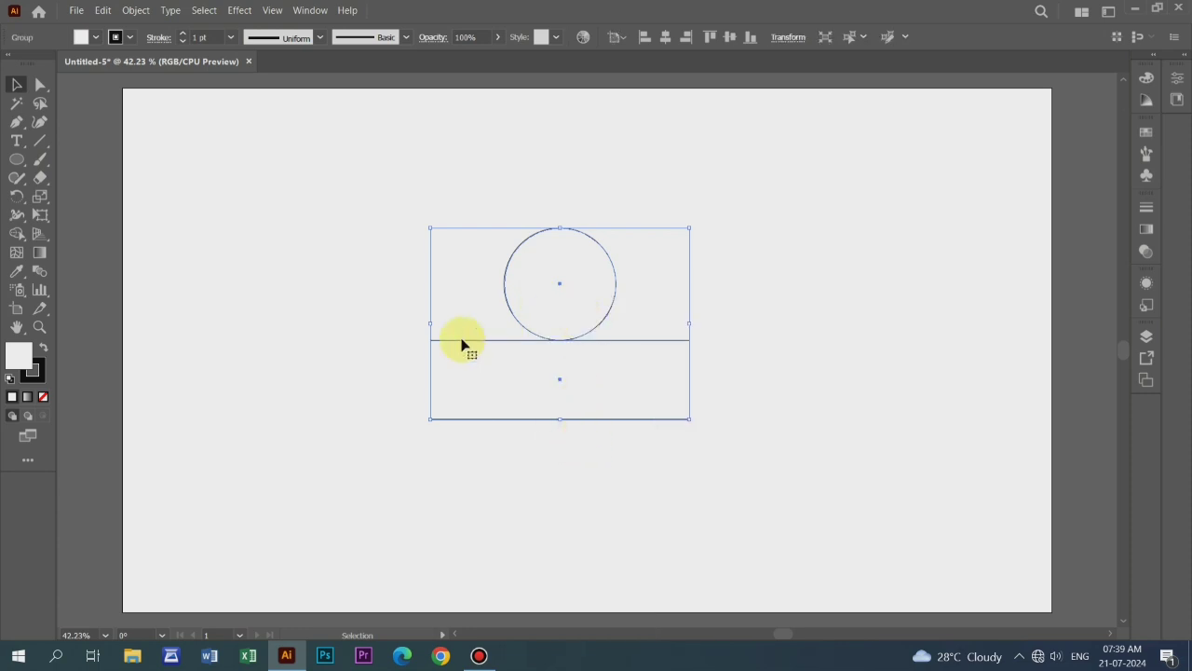
- Move the grouped circle and rectangle around the artboard, ending slightly left of their starting position, and deselect them
click(346, 368)
drag(584, 317, 679, 381)
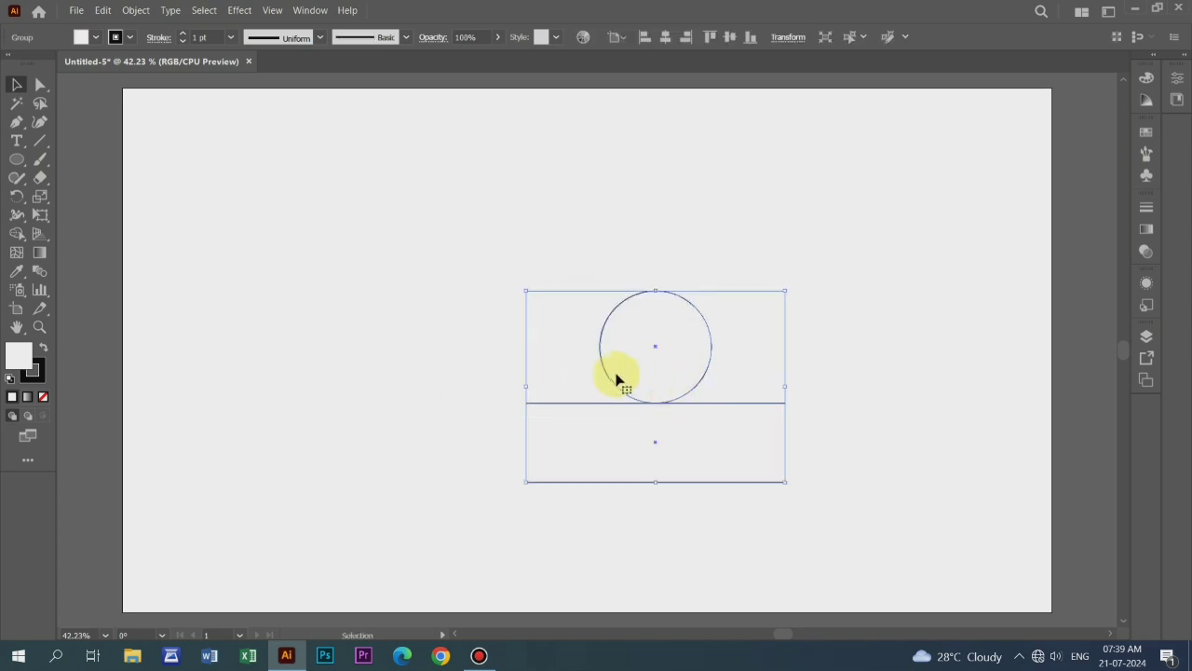
drag(615, 347, 537, 333)
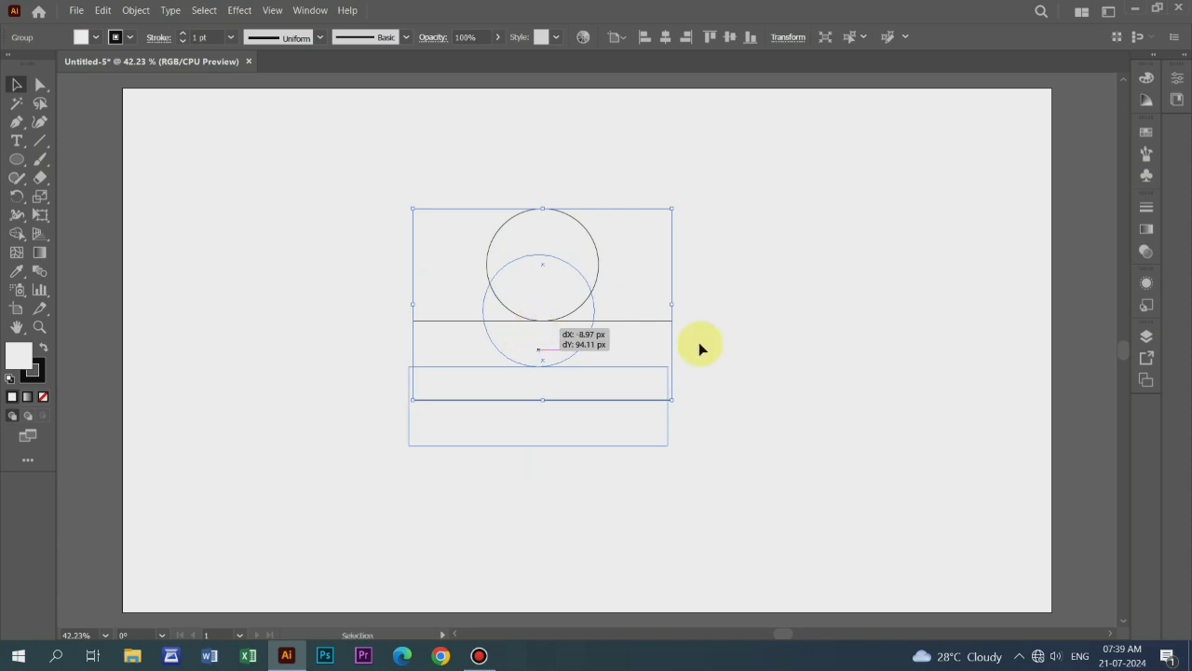
drag(596, 394, 591, 365)
click(499, 298)
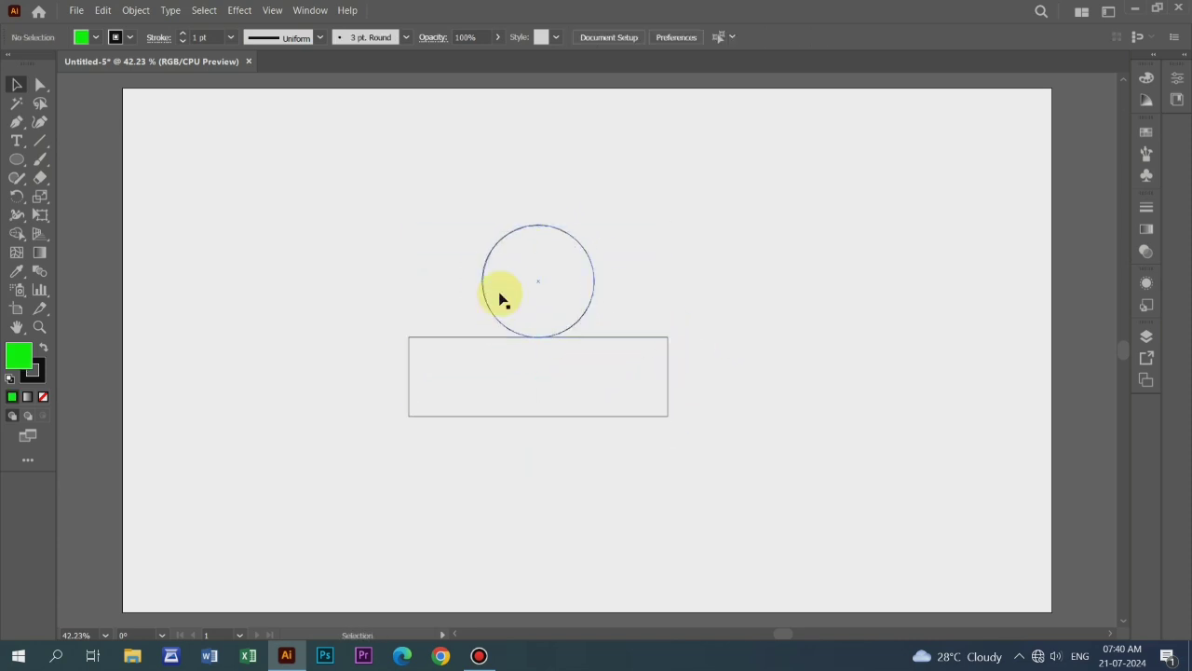
- Select the group and fill both shapes with RGB Blue
click(539, 345)
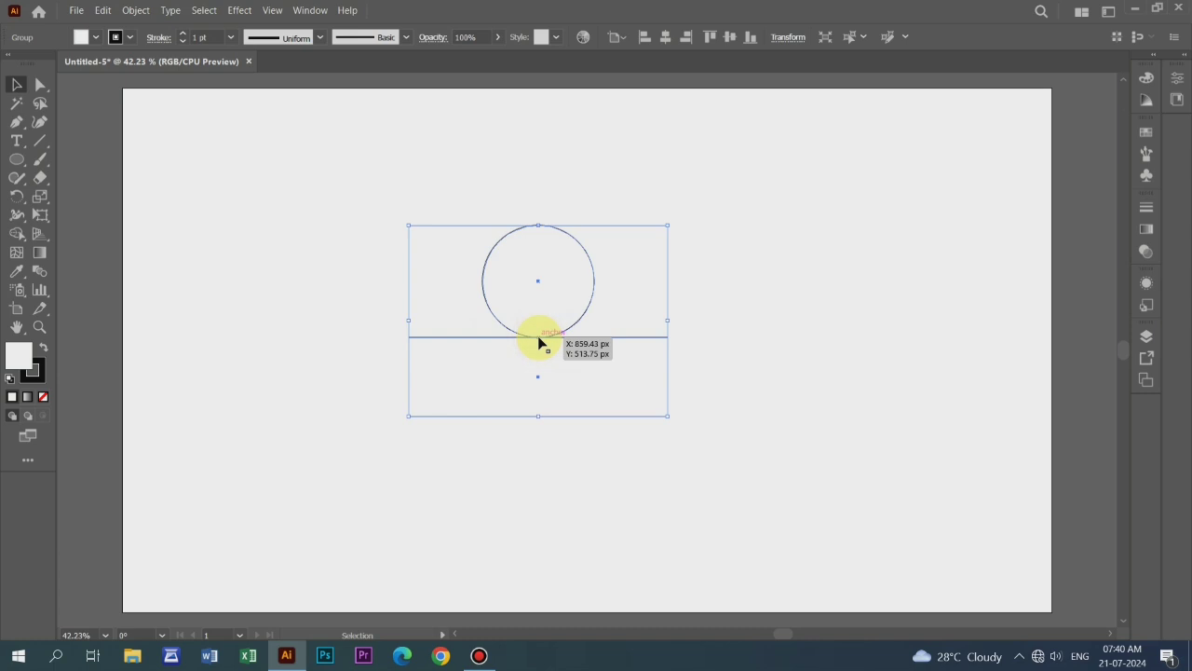
click(97, 40)
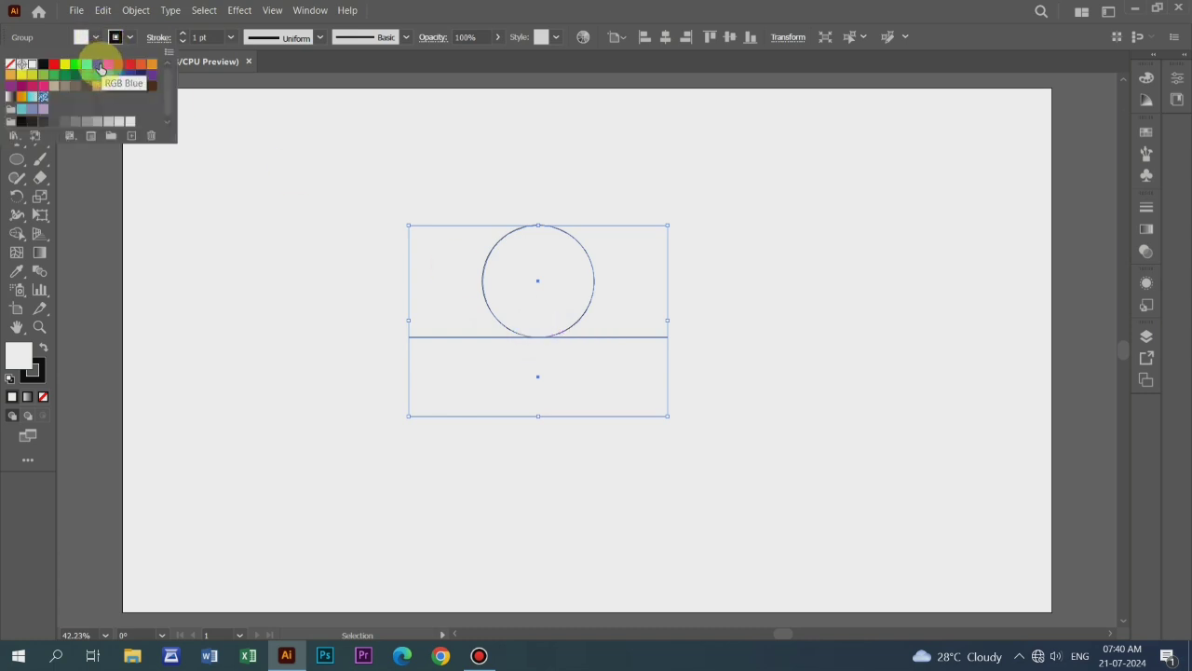
click(101, 67)
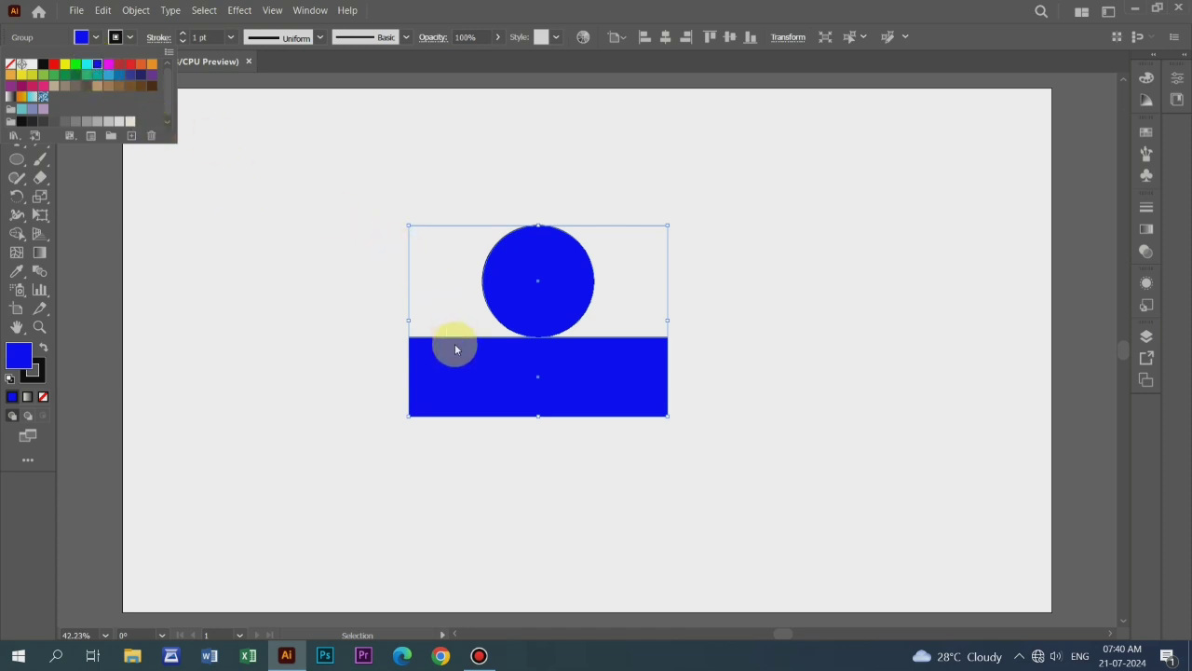
click(518, 269)
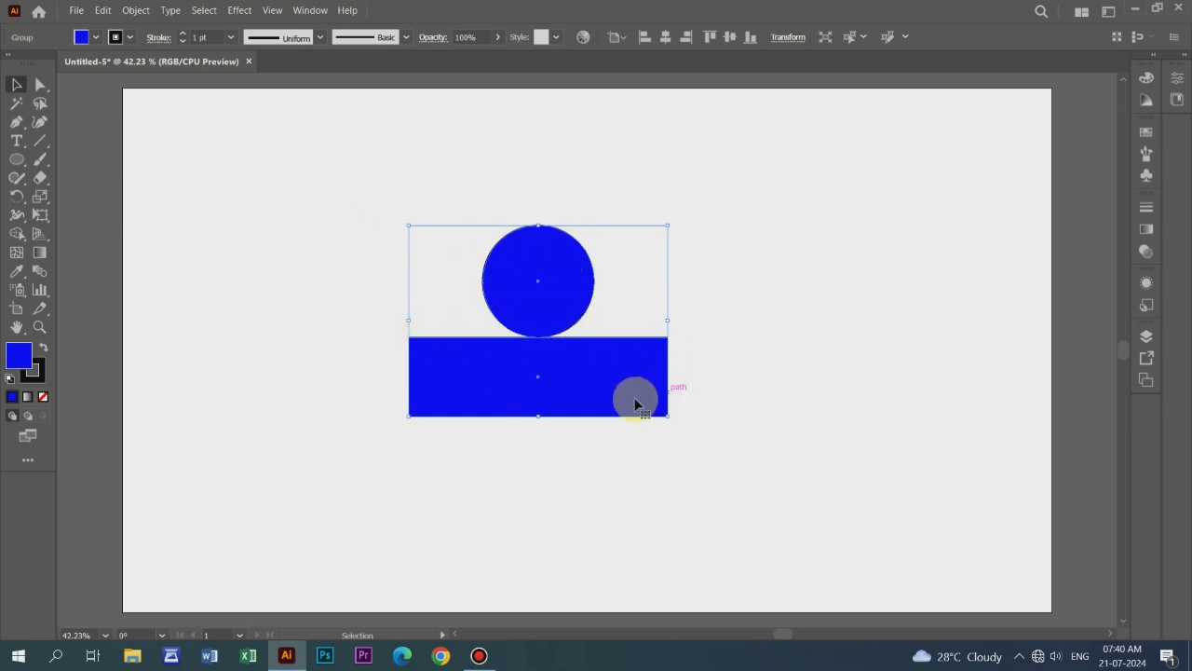
- Select both blue shapes with the Direct Selection tool, ungroup them and clear the selection
key(a)
drag(379, 194, 703, 460)
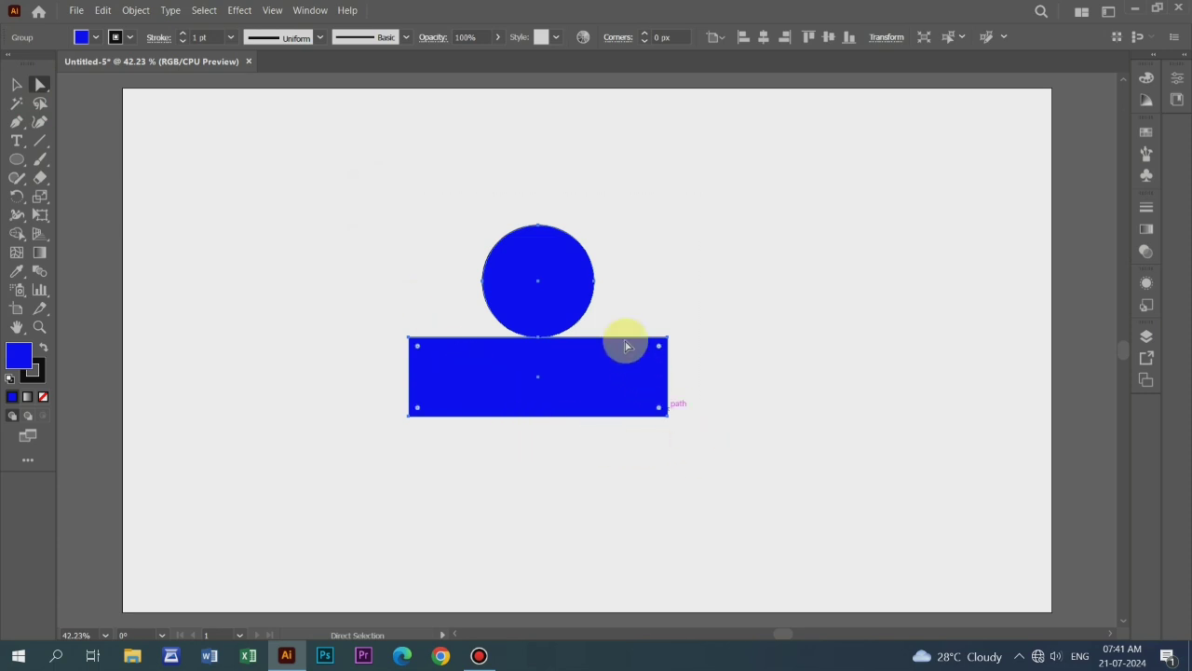
right_click(496, 363)
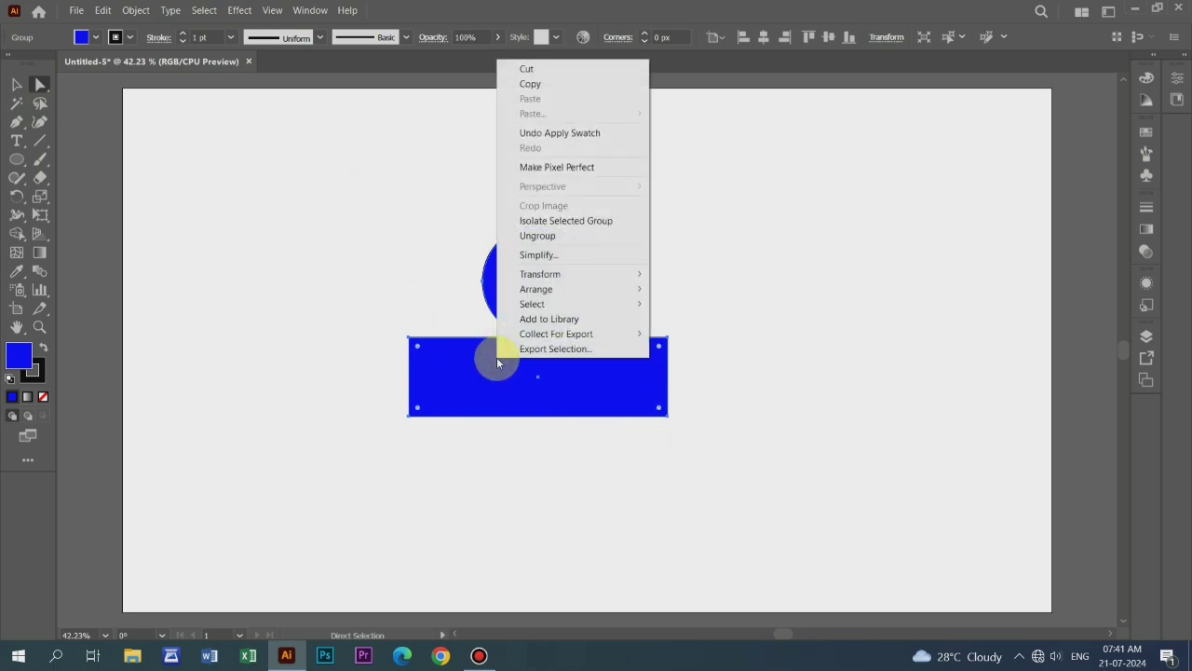
click(550, 234)
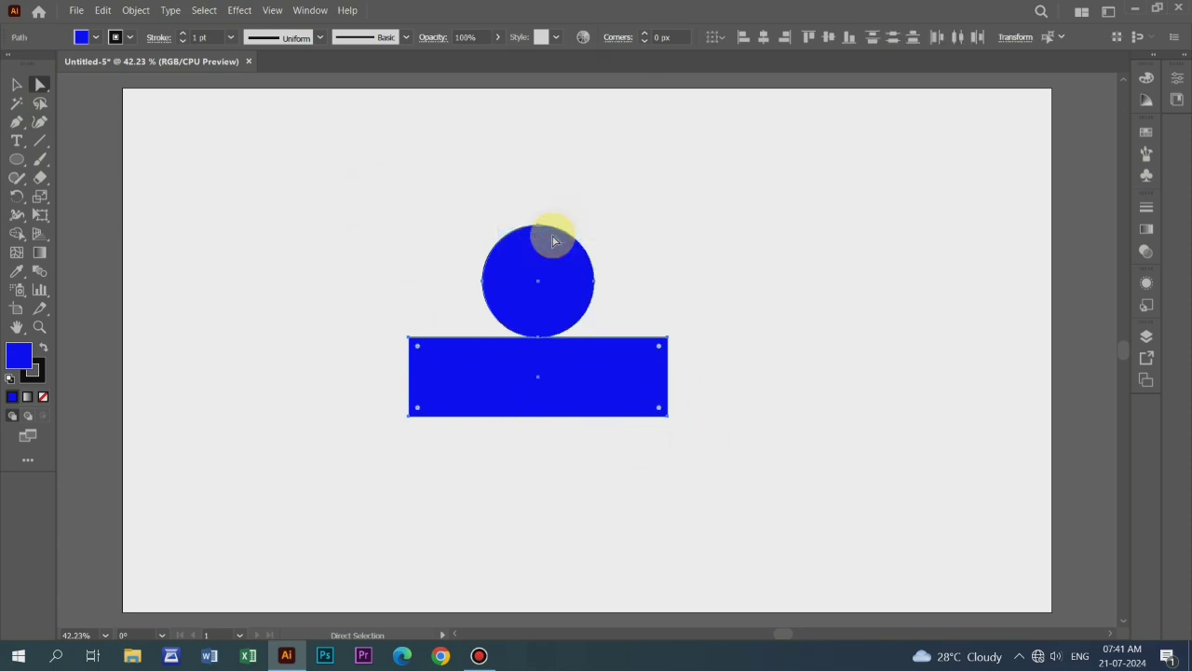
click(267, 258)
- Try RGB Magenta on the circle alone and settle on the orange fill R=241 G=90 B=36
click(551, 300)
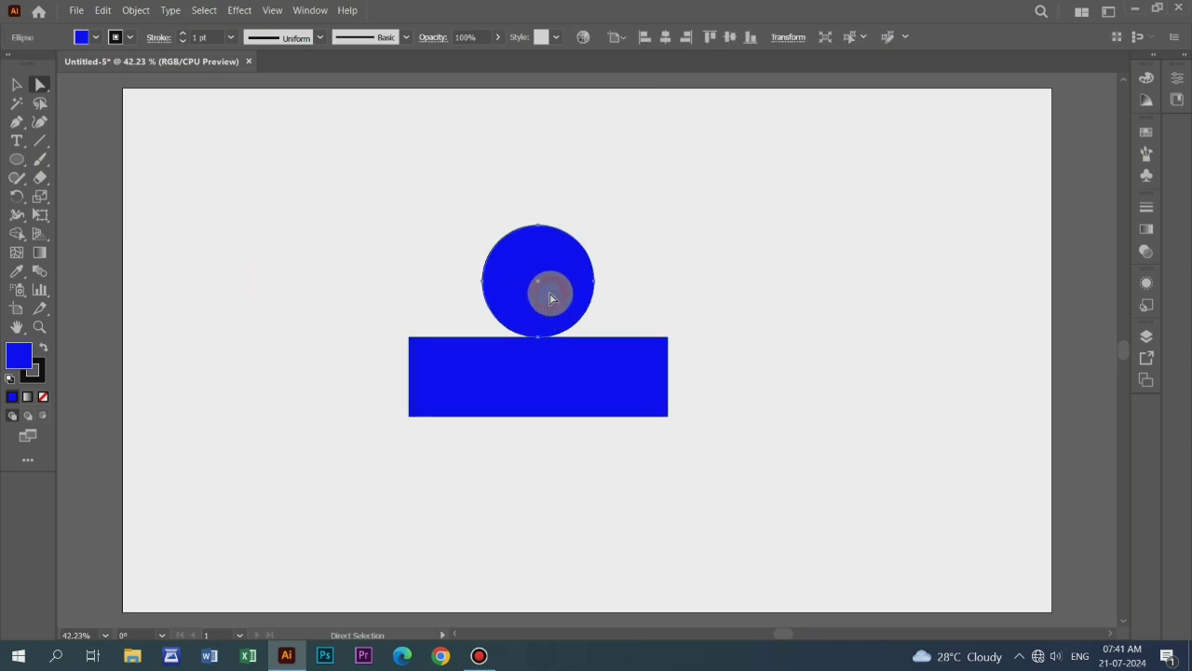
click(99, 39)
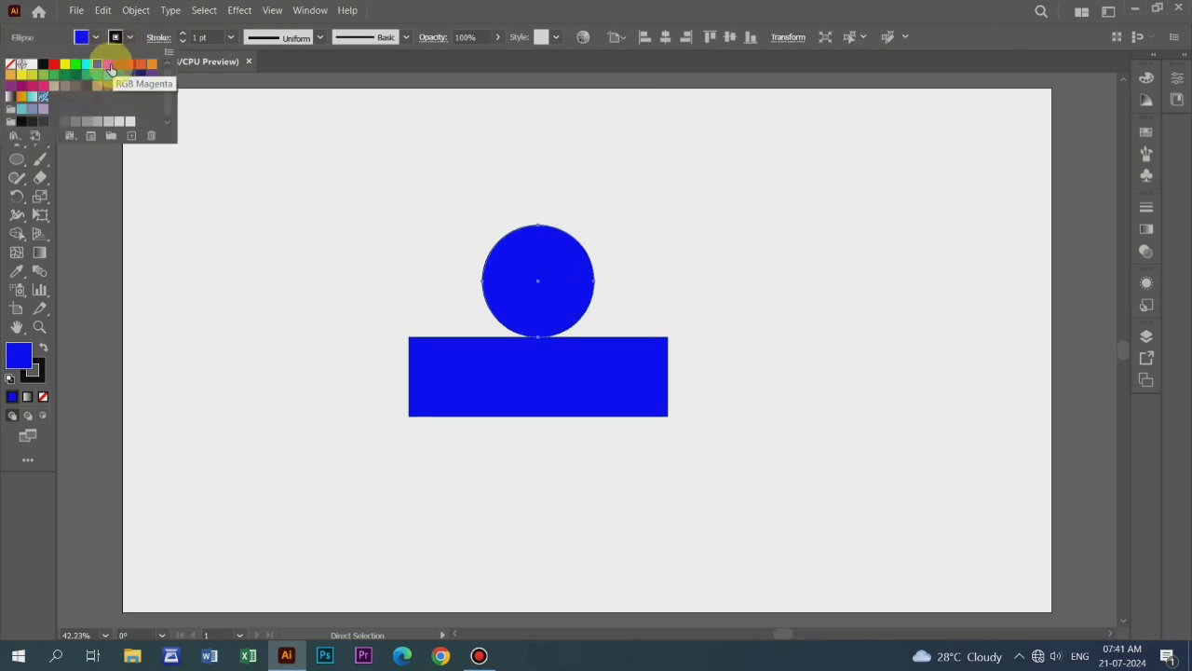
click(109, 67)
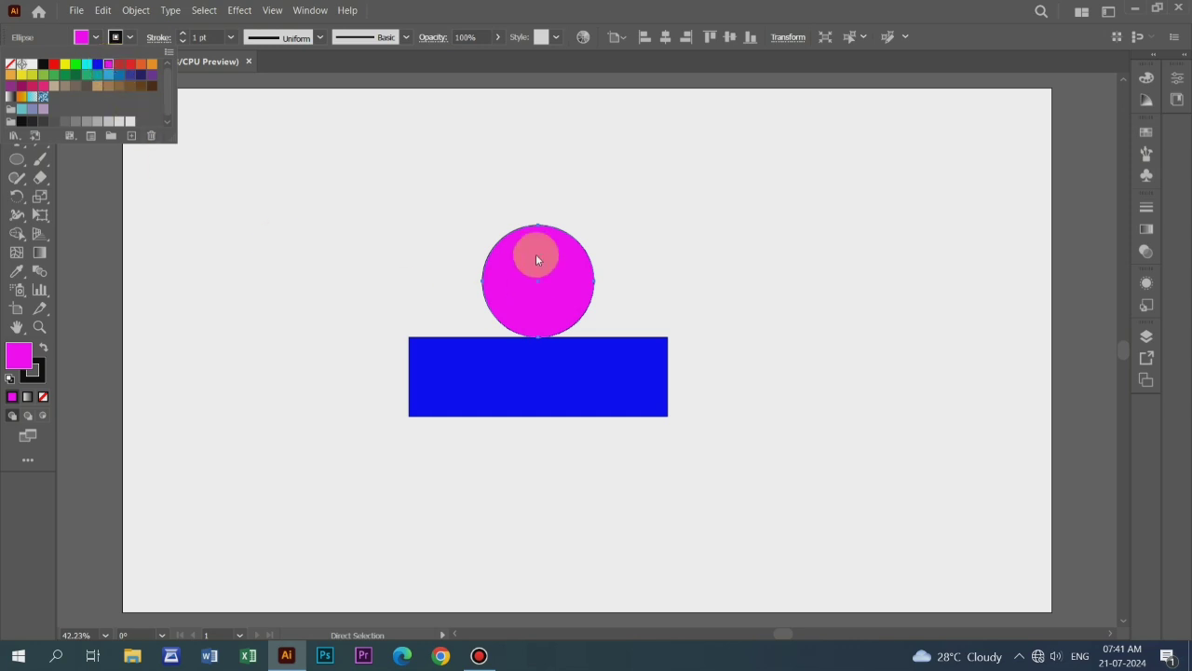
click(501, 374)
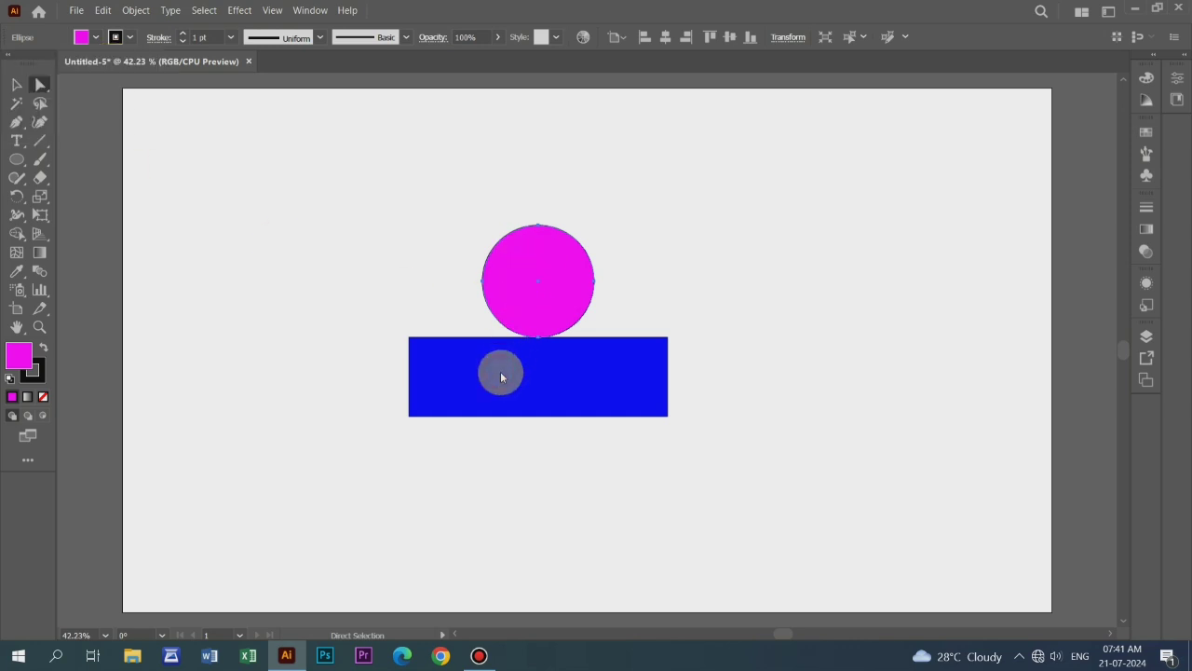
click(105, 36)
click(141, 65)
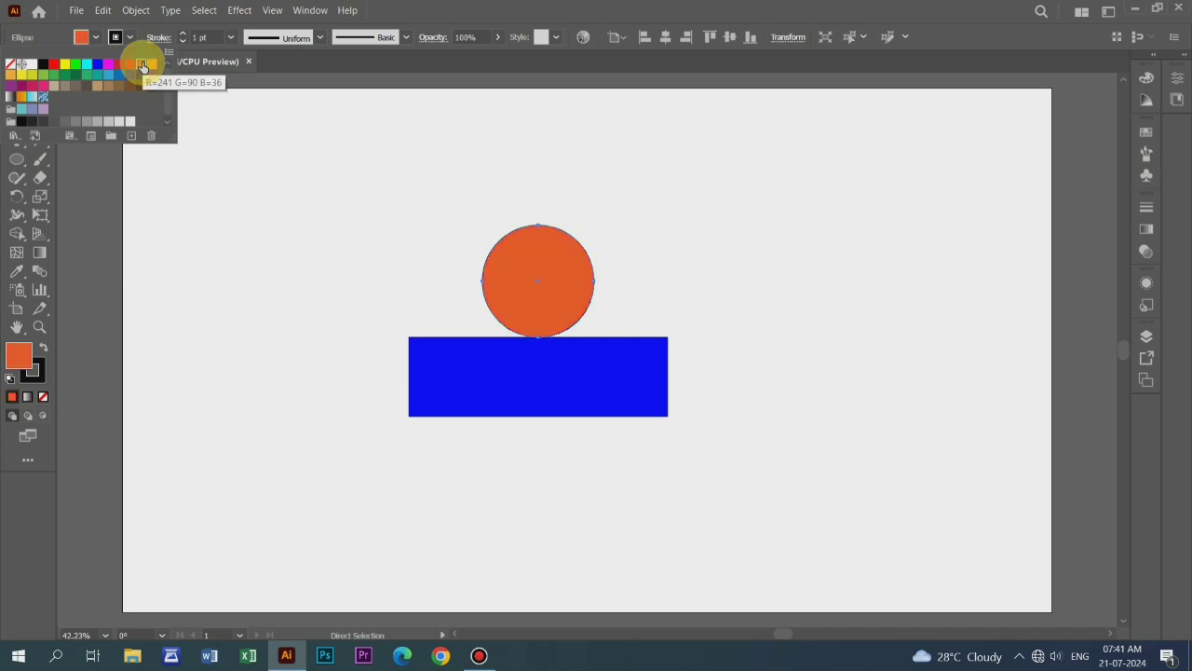
- Try an orange fill on the rectangle and set it back to RGB Blue
click(452, 376)
click(439, 381)
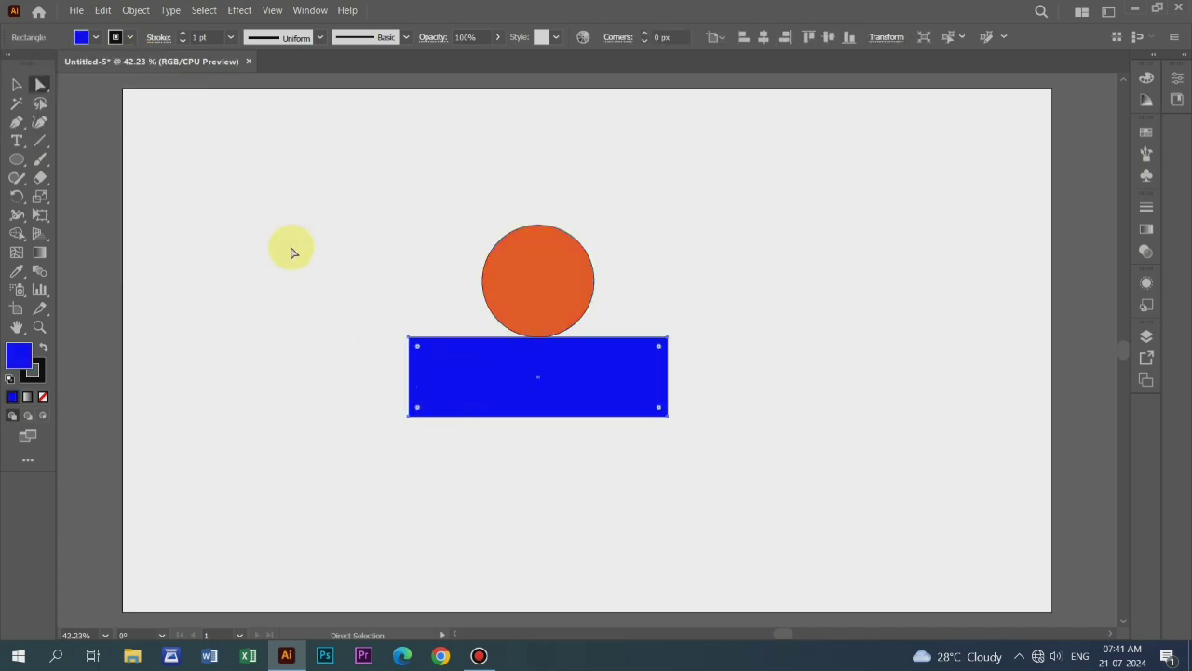
click(97, 39)
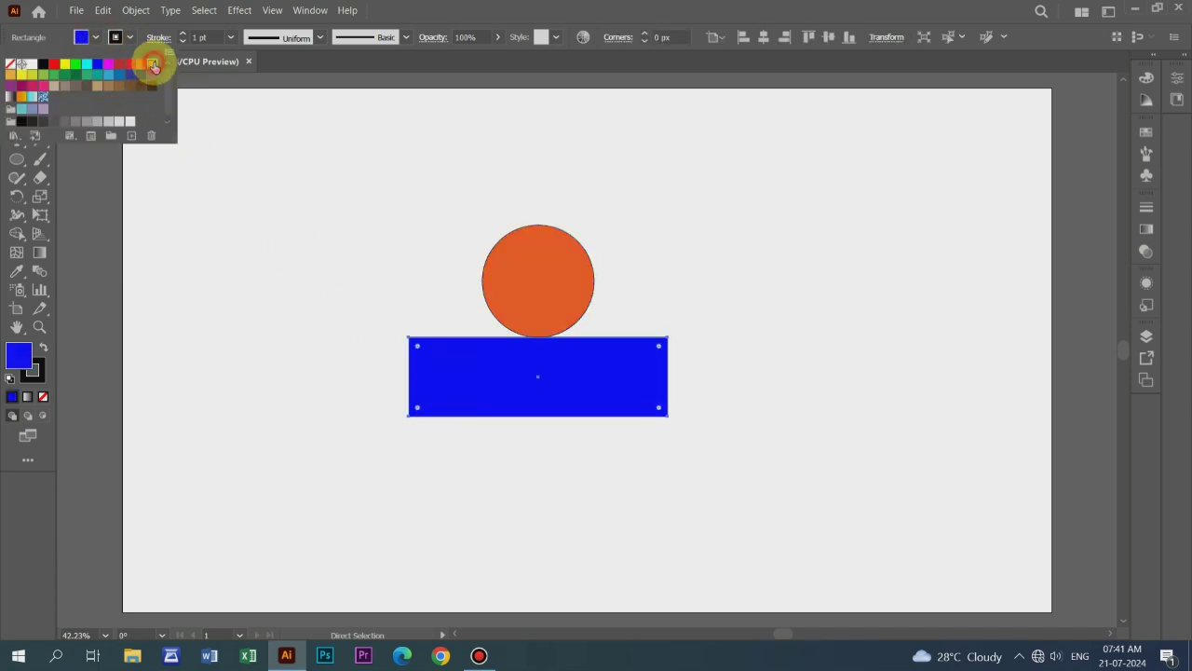
click(151, 64)
click(98, 65)
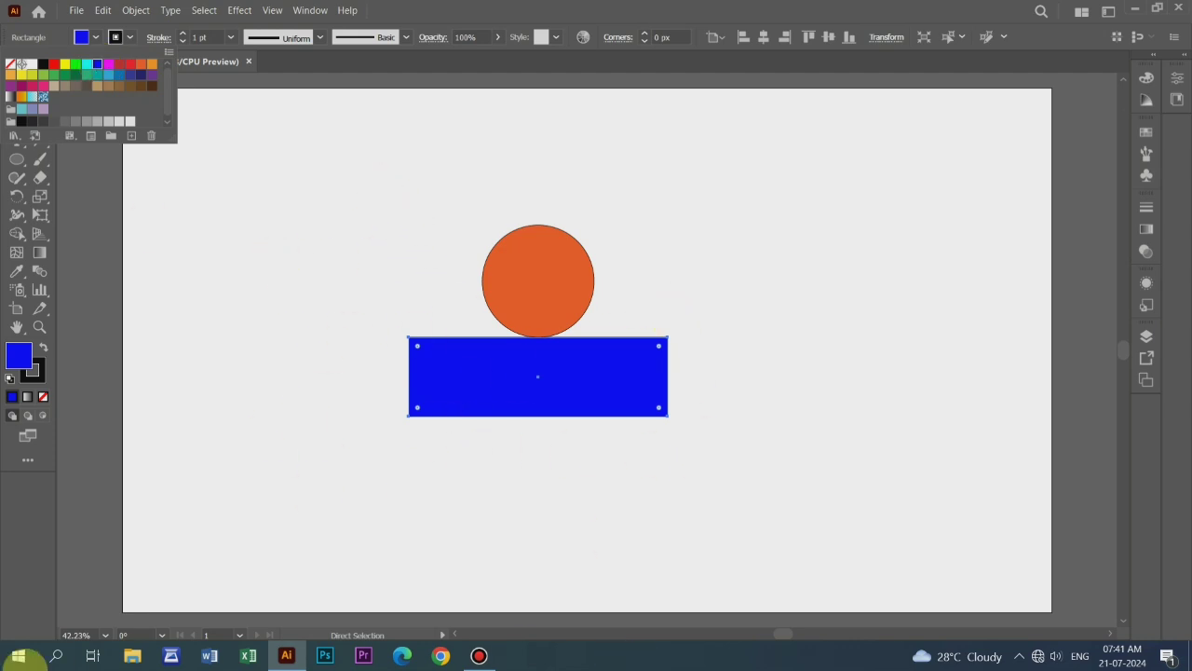
click(334, 298)
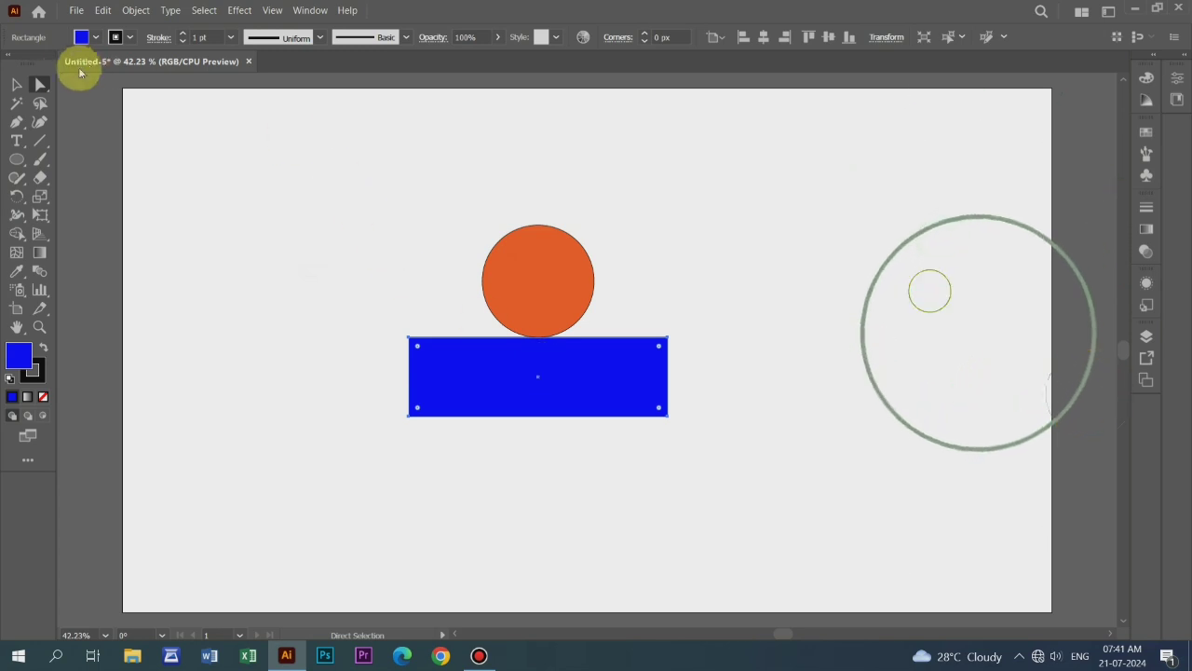
- Select the orange circle and blue rectangle together with the Selection tool and group them again
click(16, 84)
drag(370, 186, 717, 466)
right_click(531, 299)
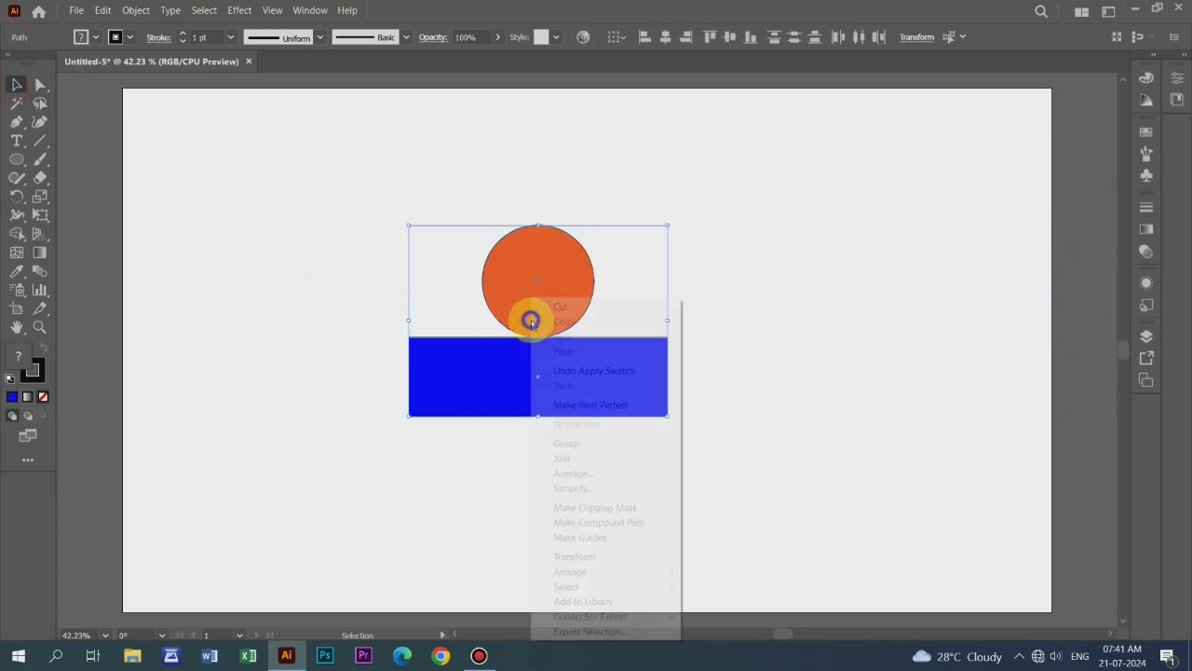
click(585, 445)
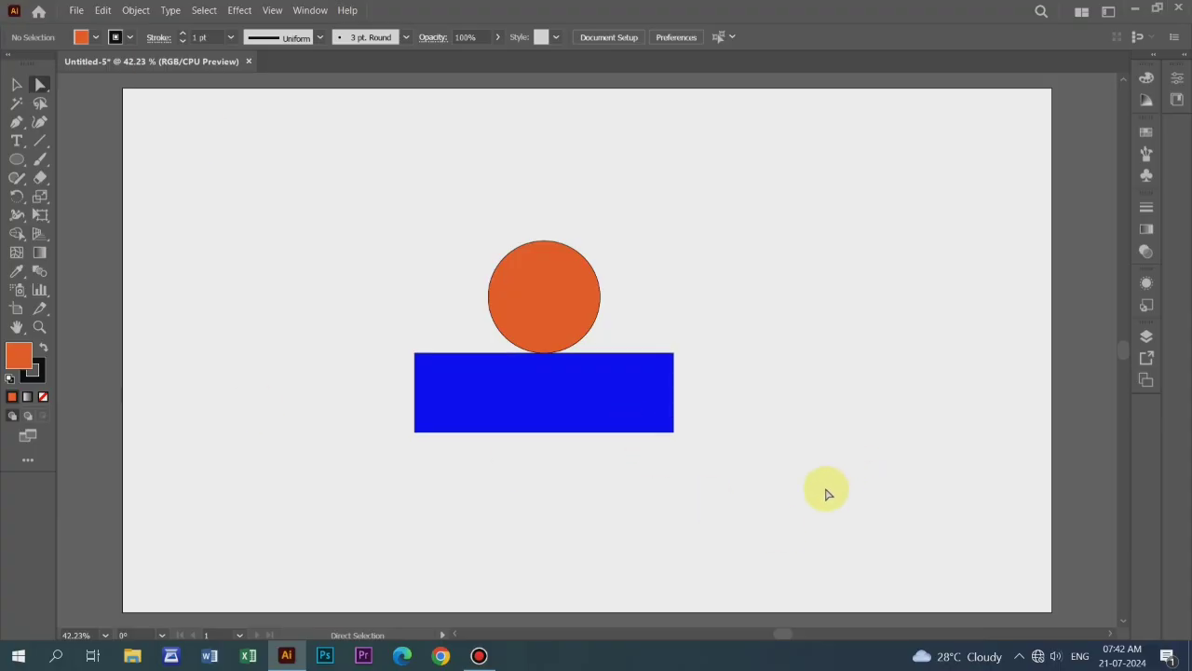
- Draw an orange rectangle about 415 by 296 px with the Rectangle tool near the artboard's upper-left corner
click(17, 159)
click(84, 160)
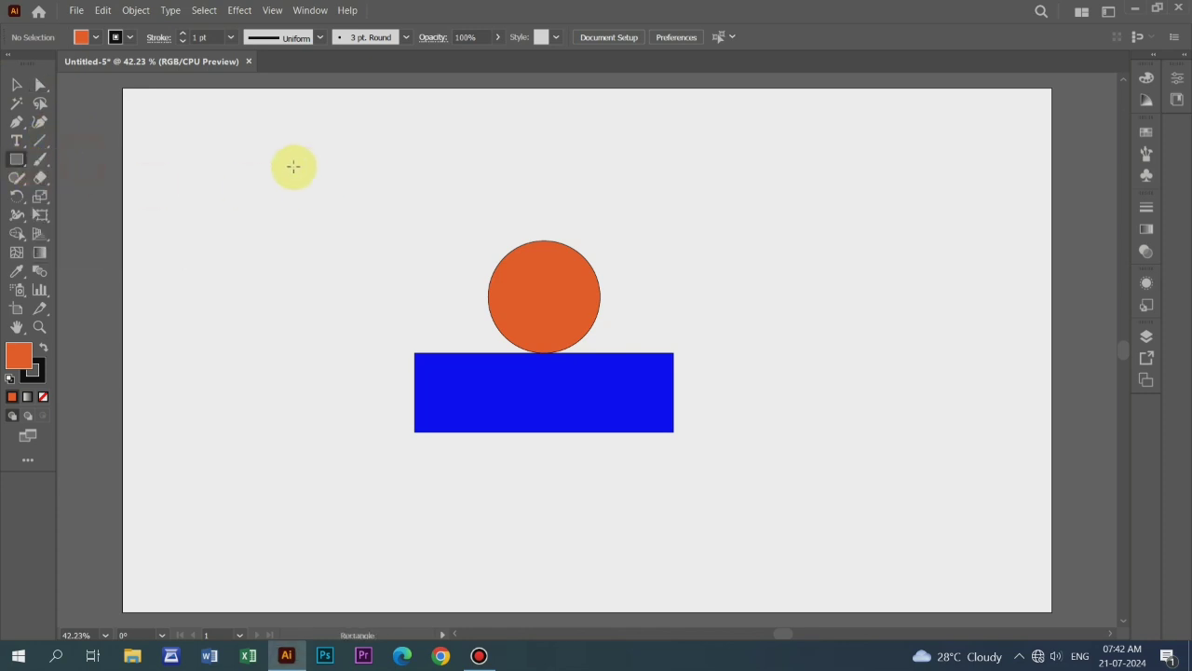
drag(187, 135, 390, 277)
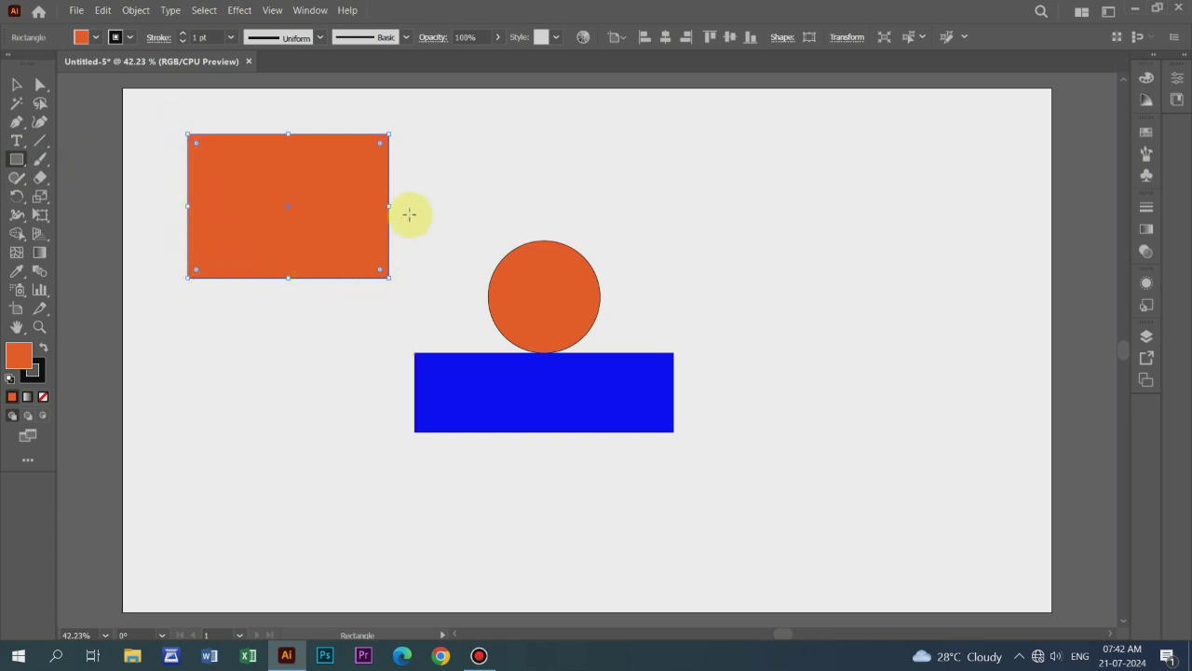
- With Direct Selection, round all corners of the orange rectangle to about 53 px and reduce the radius to about 4 px
click(41, 89)
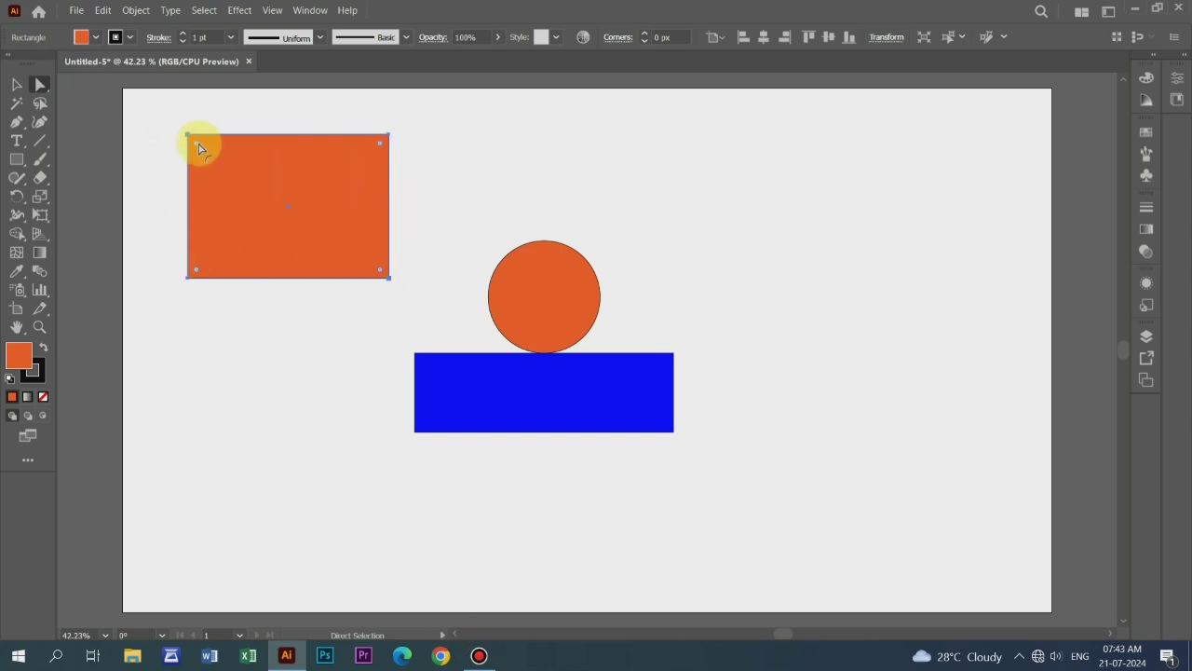
drag(198, 147, 215, 167)
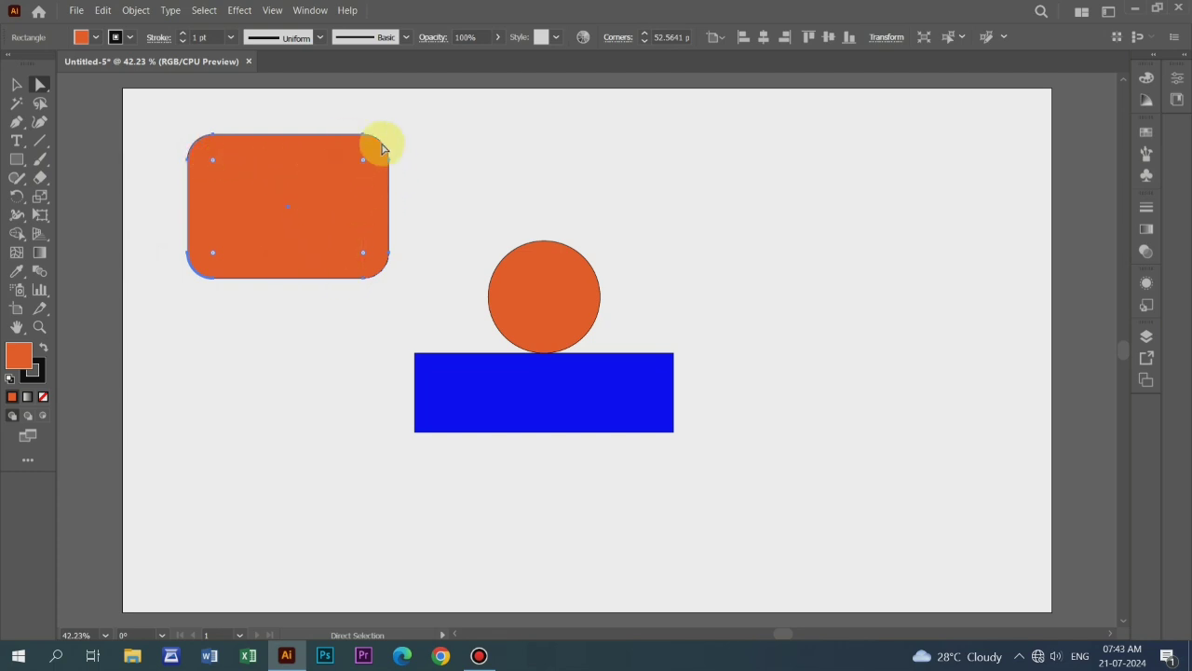
drag(214, 165, 188, 138)
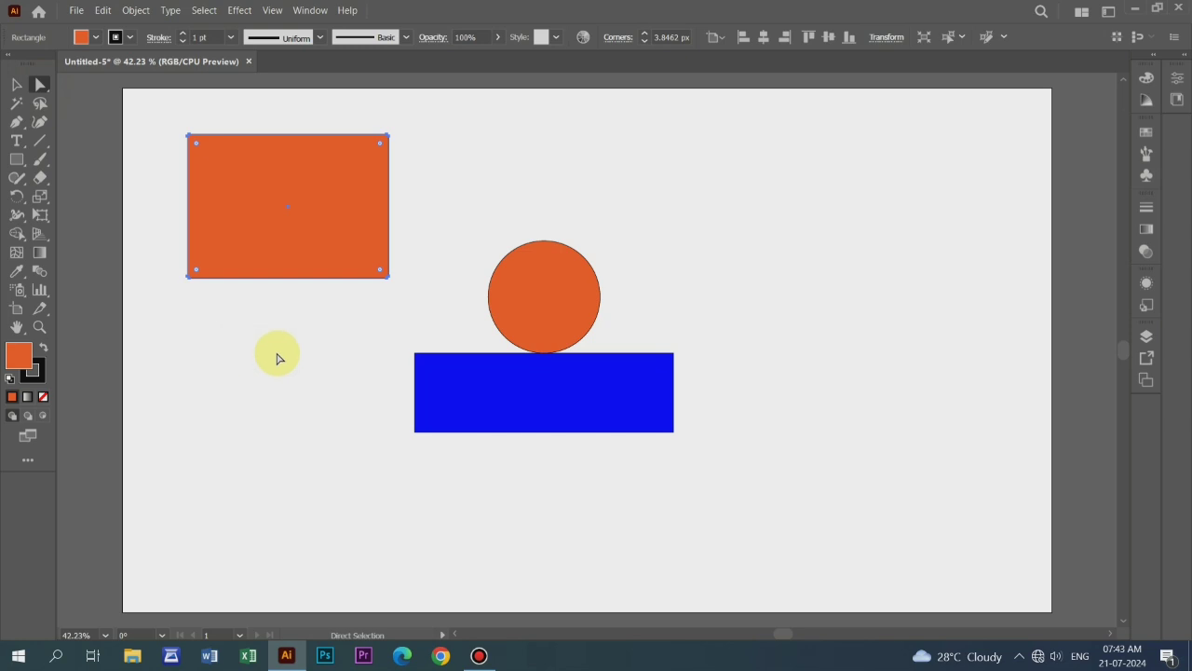
- Select only the orange rectangle's upper-right corner, round it to about 90 px and bring it back to 0 px
click(426, 199)
drag(357, 123, 406, 170)
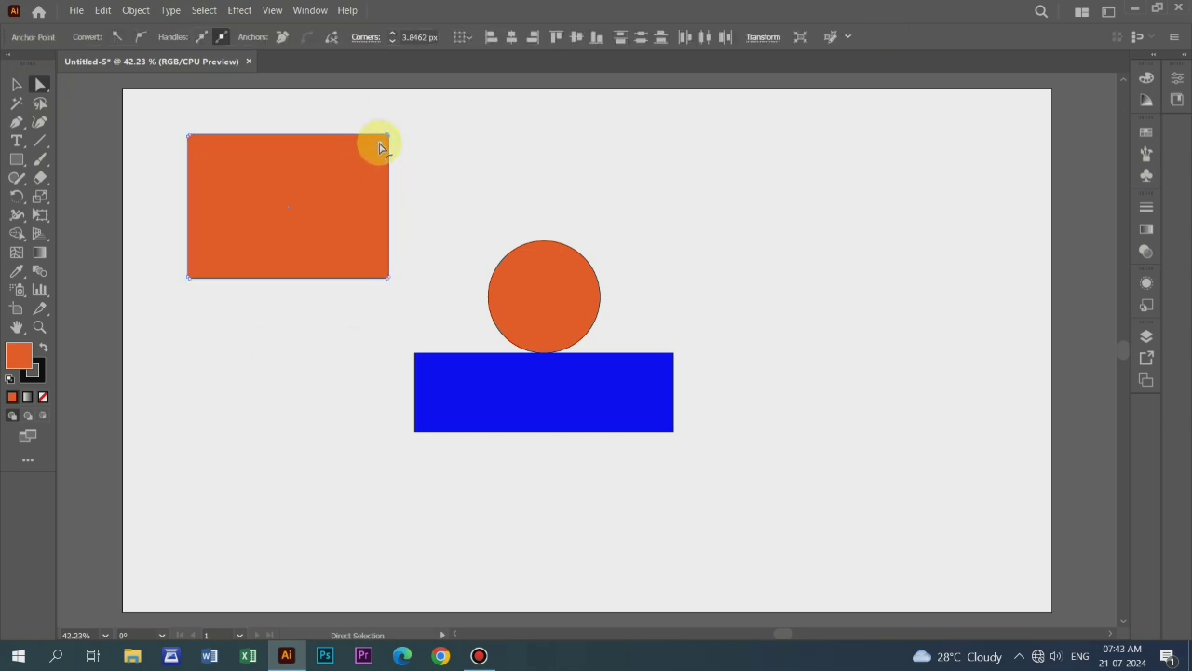
drag(379, 144, 345, 182)
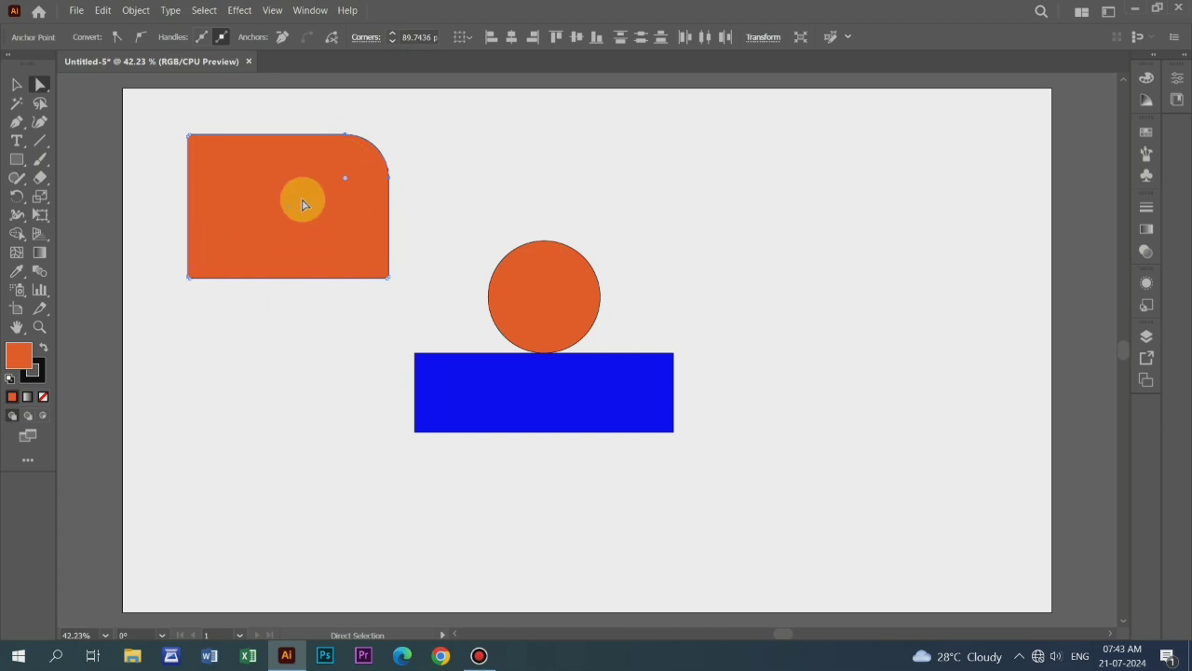
drag(389, 137, 390, 138)
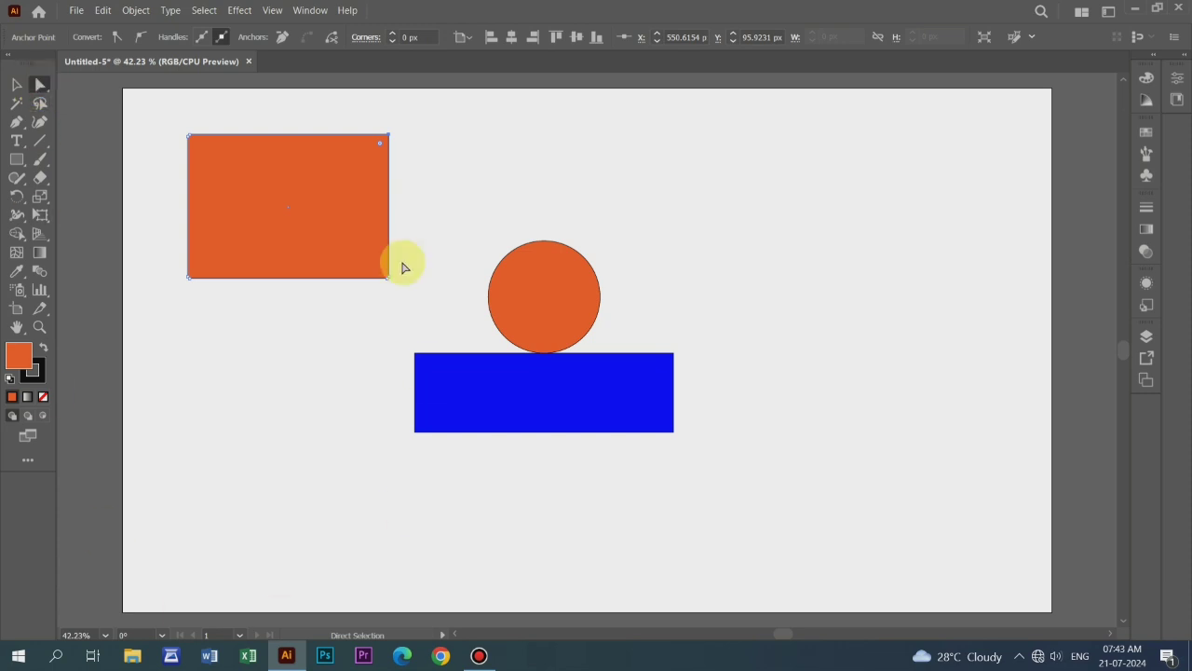
- Select the orange rectangle's upper-right and lower-left corner points in turn with the Direct Selection tool
drag(362, 118, 419, 168)
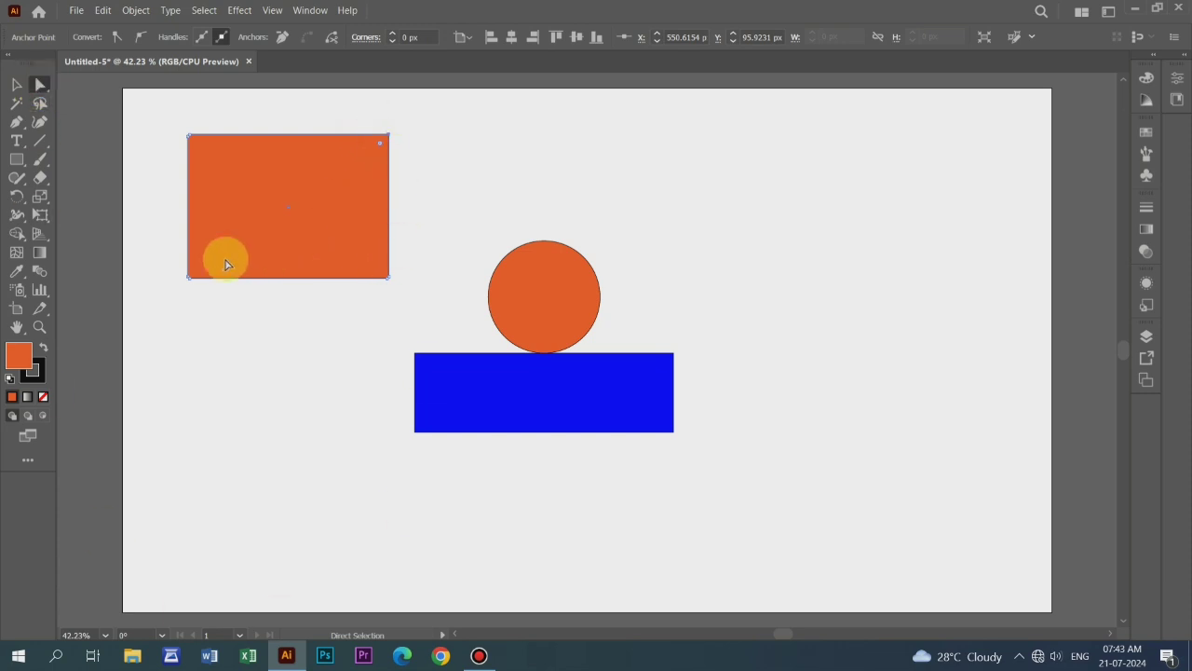
drag(170, 254, 224, 305)
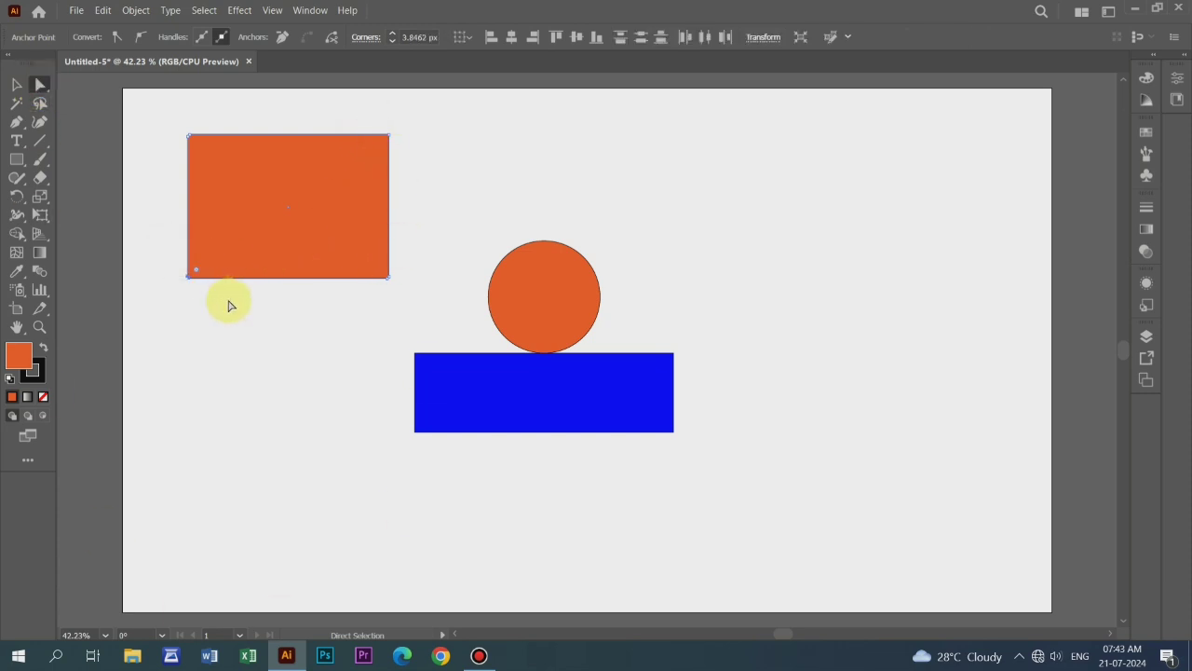
drag(371, 140, 413, 165)
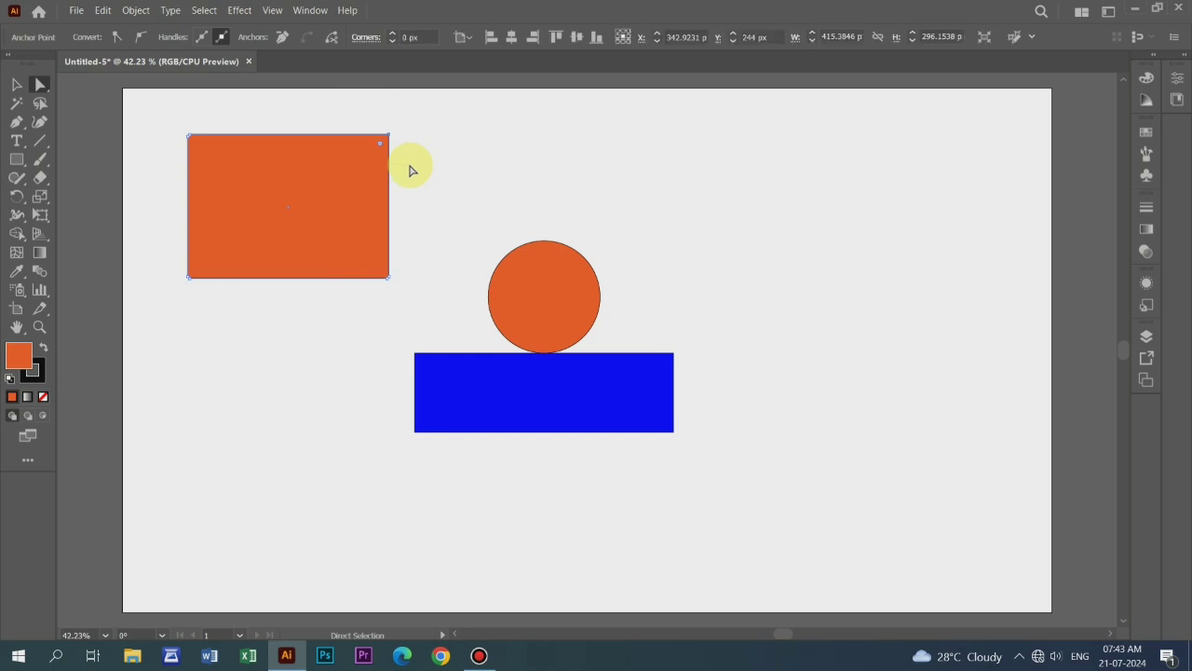
drag(173, 257, 233, 348)
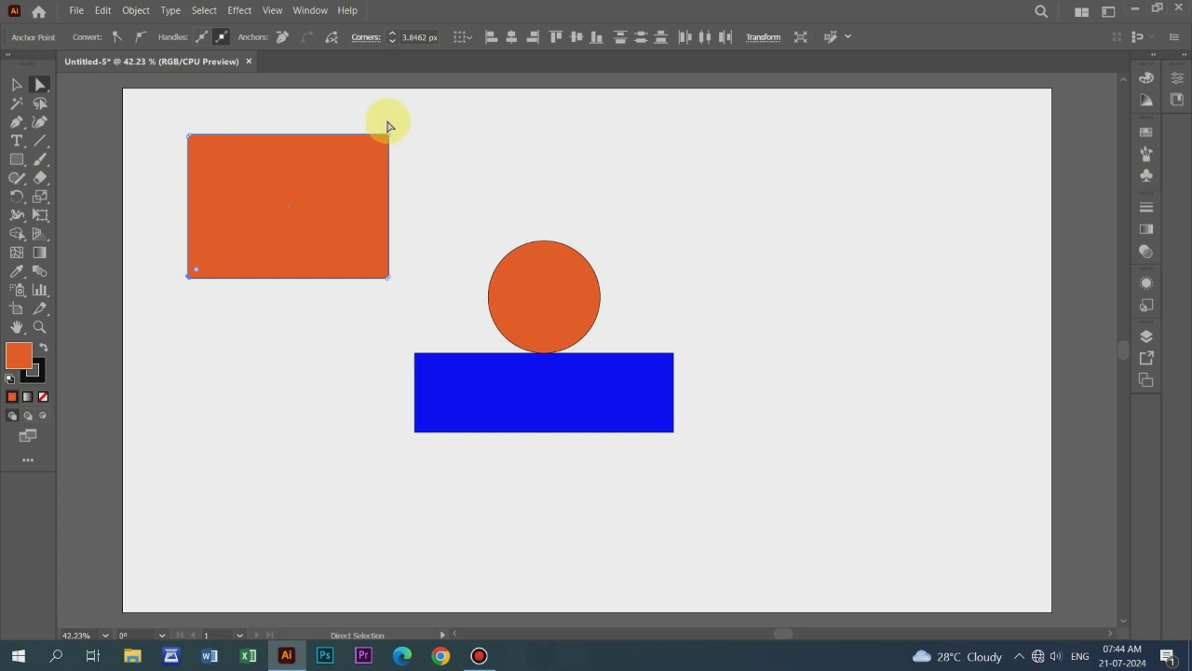
drag(174, 254, 218, 325)
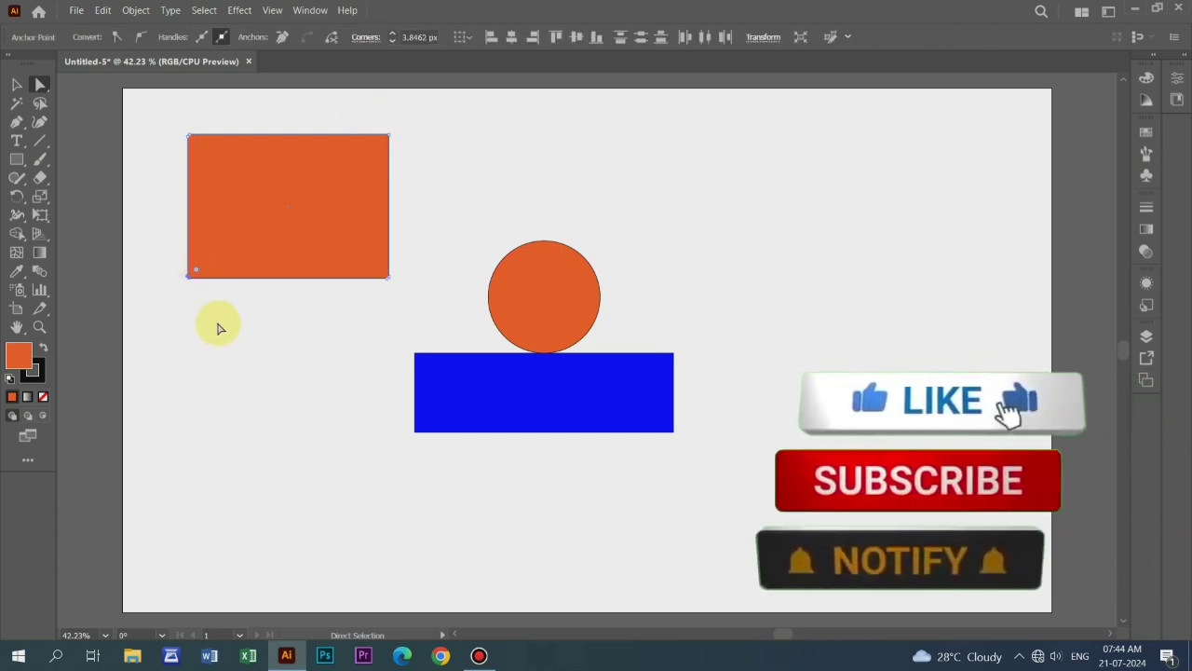